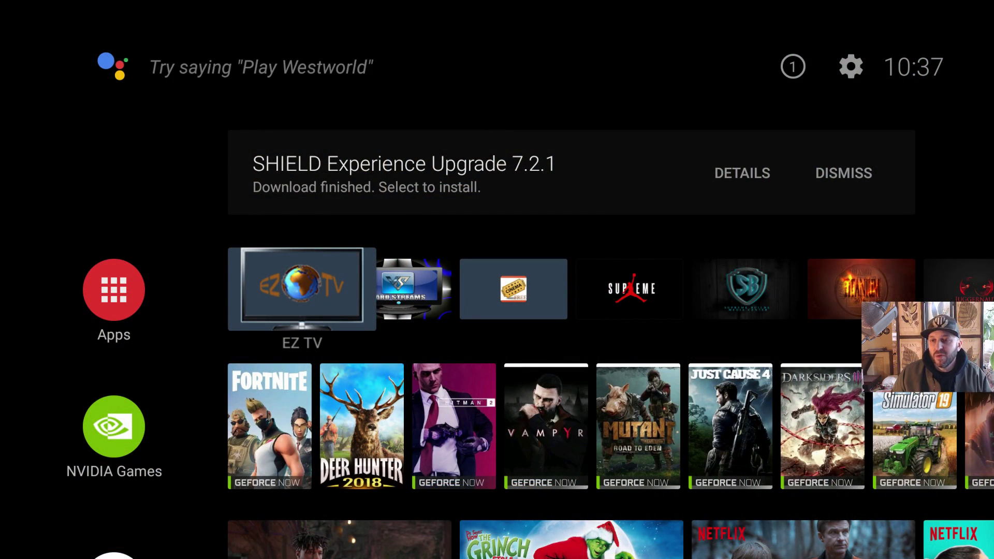
# - Open the details of the SHIELD Experience Upgrade 7.2.1 and show its What's New notes
pyautogui.press('Up')
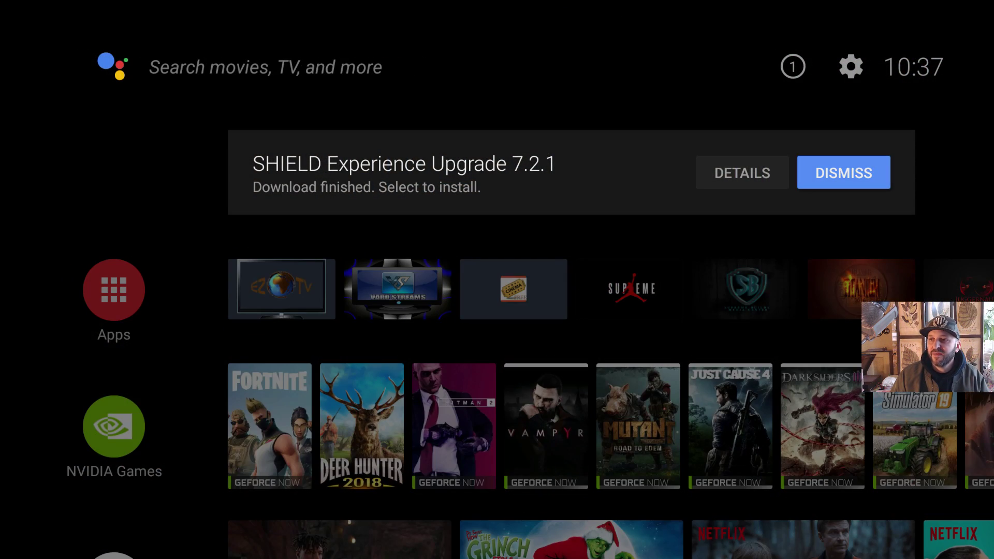
pyautogui.press('Left')
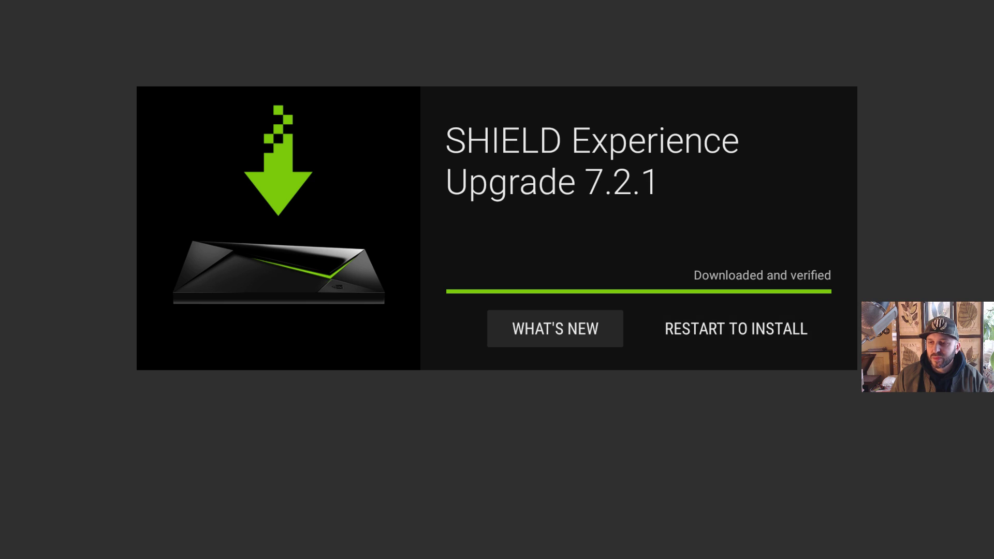
pyautogui.press('Return')
# - Read the release notes on Google Home control, Alexa and Amazon Echo control, and Amazon Music
pyautogui.press('Down')
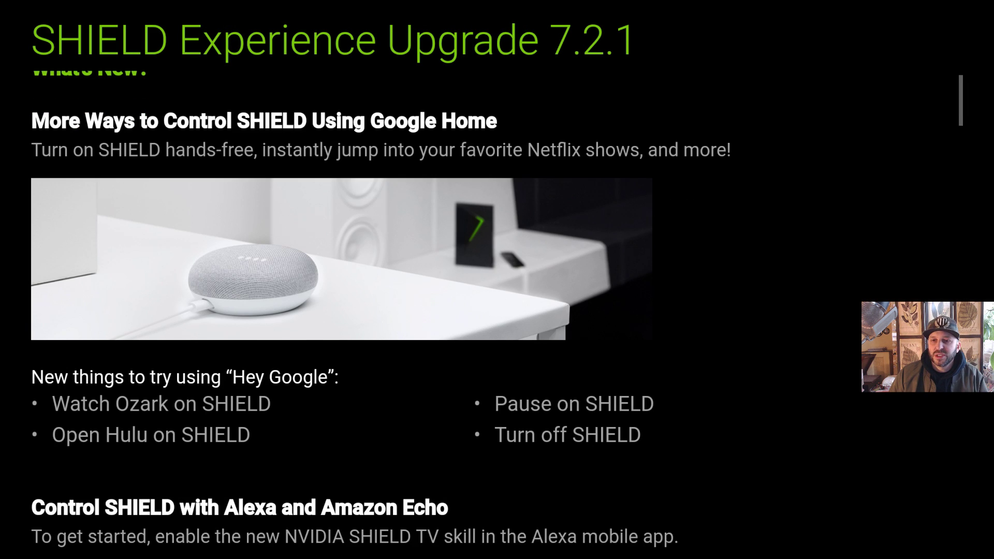
pyautogui.press('Down')
pyautogui.press('Down')
pyautogui.press('Down')
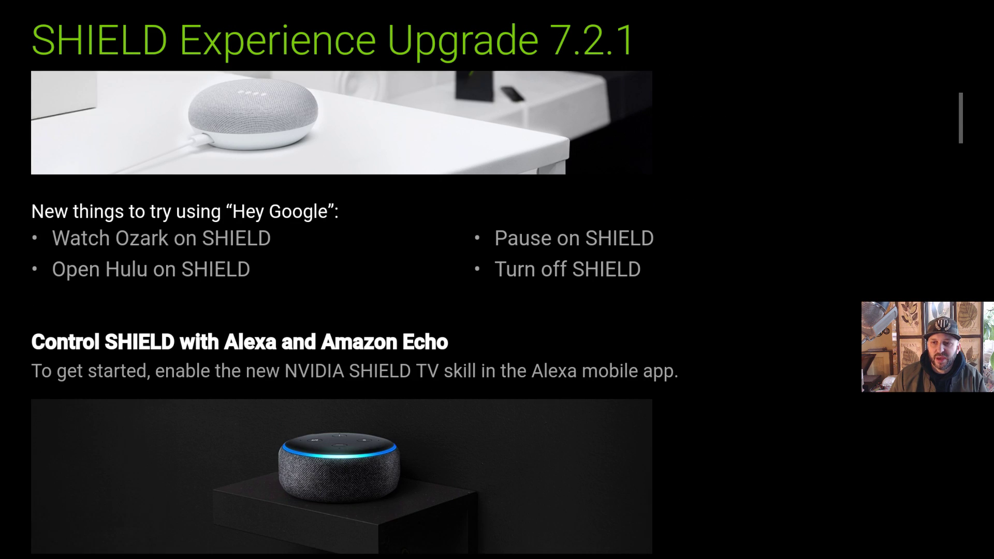
pyautogui.press('Down')
pyautogui.press('Down')
pyautogui.press('Down')
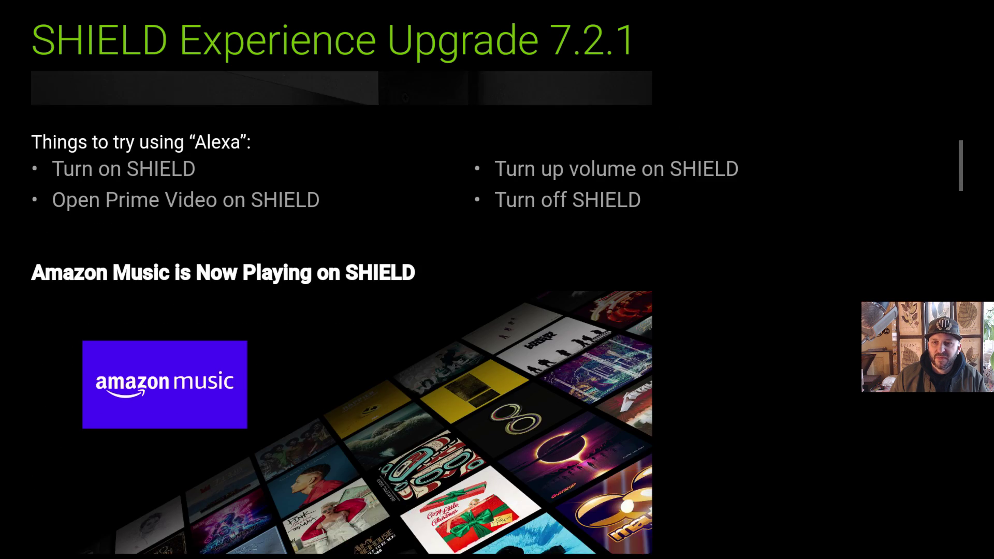
pyautogui.press('Down')
pyautogui.press('Down')
pyautogui.press('Down')
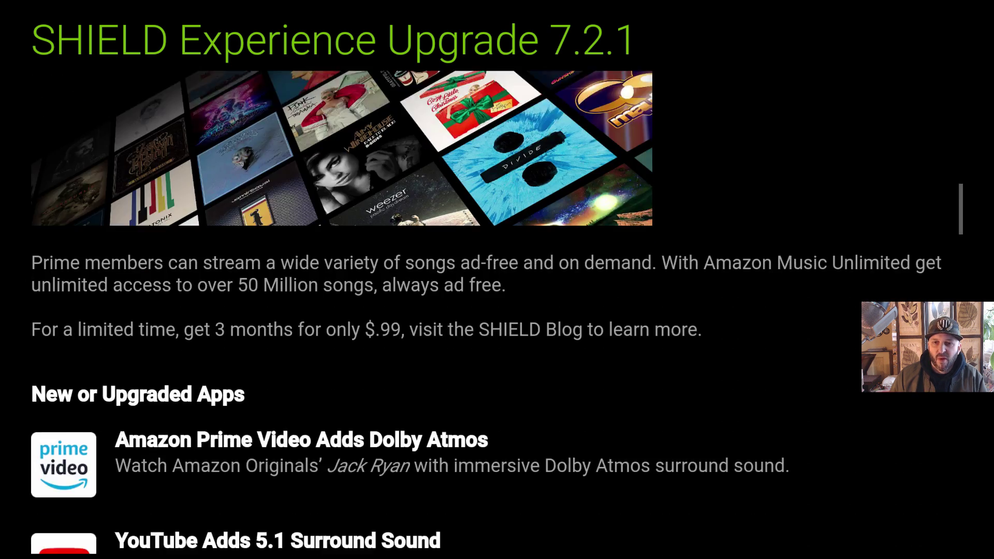
# - Read through the New or Upgraded Apps section of the release notes
pyautogui.press('Down')
pyautogui.press('Down')
pyautogui.press('Down')
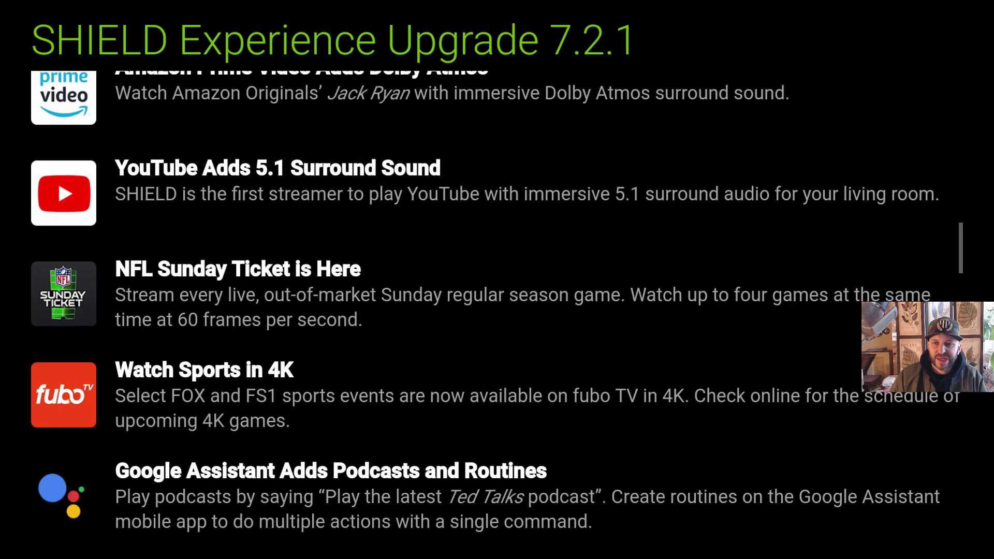
pyautogui.press('Down')
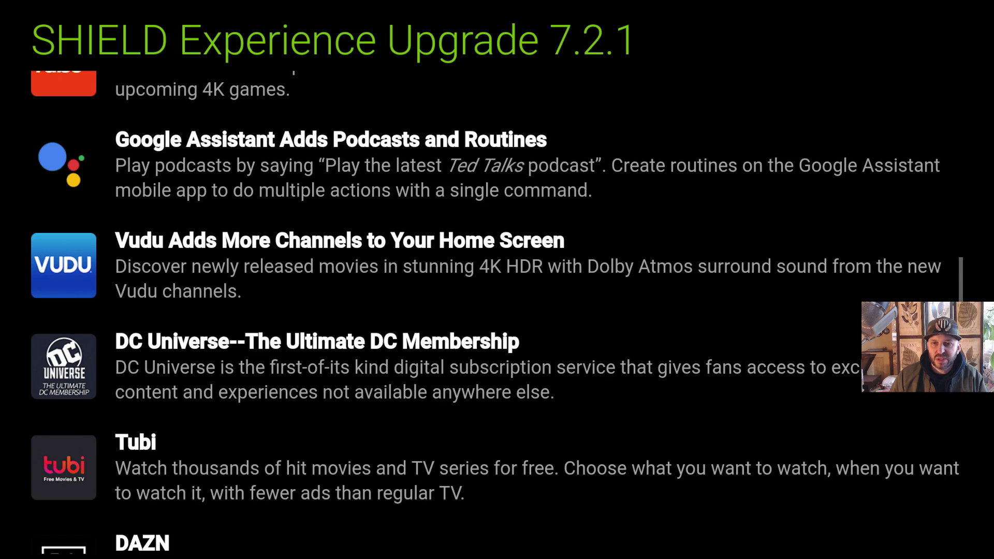
pyautogui.press('Down')
pyautogui.press('Down')
pyautogui.press('Down')
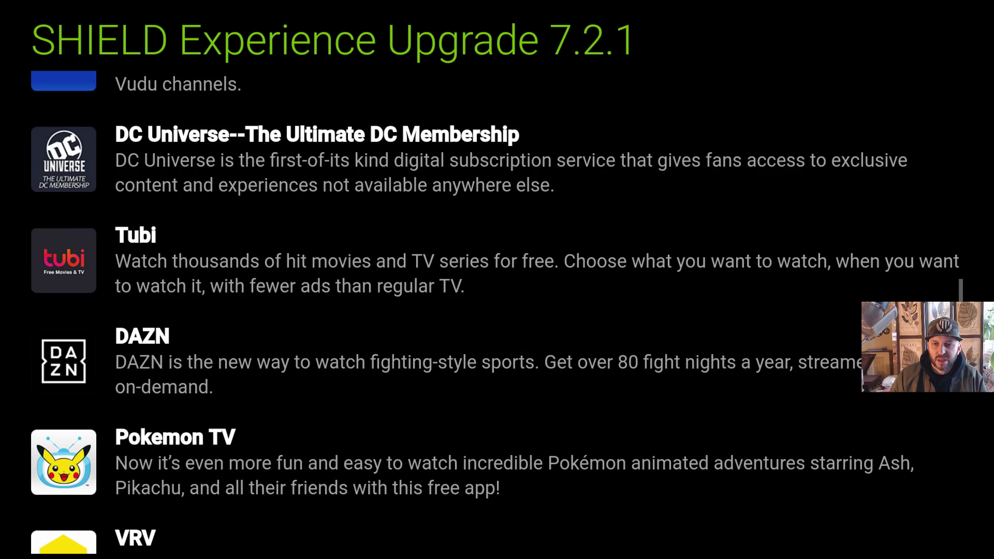
pyautogui.press('Down')
pyautogui.press('Down')
pyautogui.press('Down')
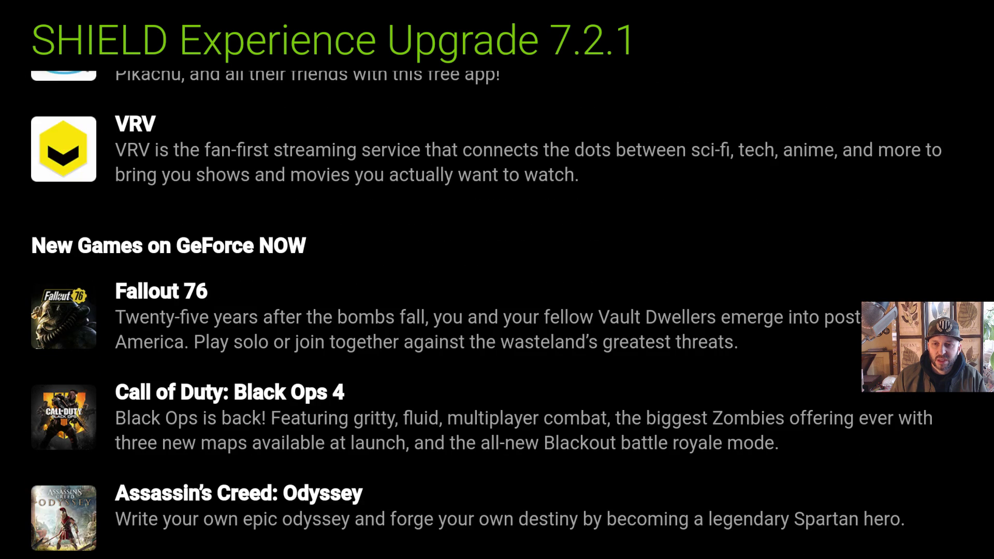
# - Read through the new games listed for GeForce NOW and SHIELD in the release notes
pyautogui.press('Down')
pyautogui.press('Down')
pyautogui.press('Down')
pyautogui.press('Down')
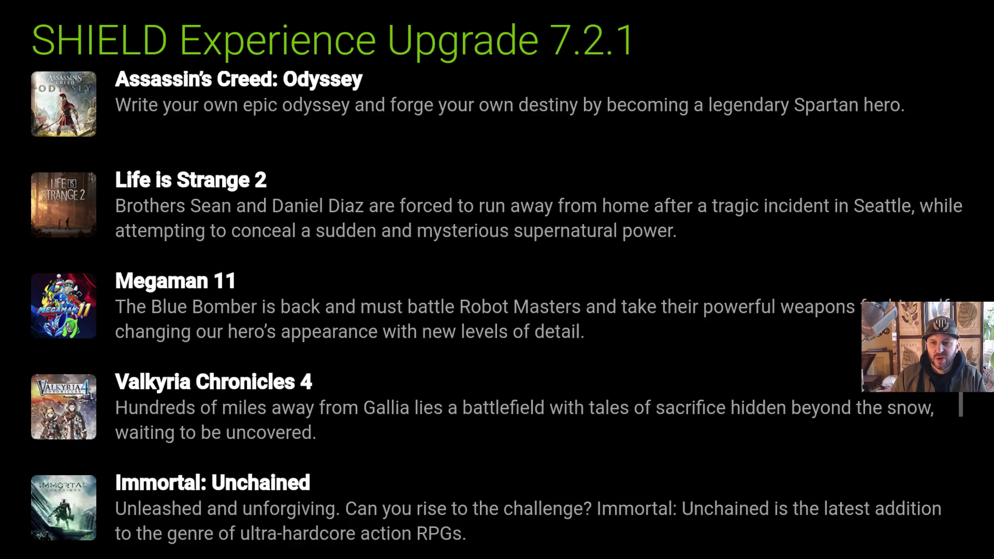
pyautogui.press('Down')
pyautogui.press('Down')
pyautogui.press('Down')
pyautogui.press('Down')
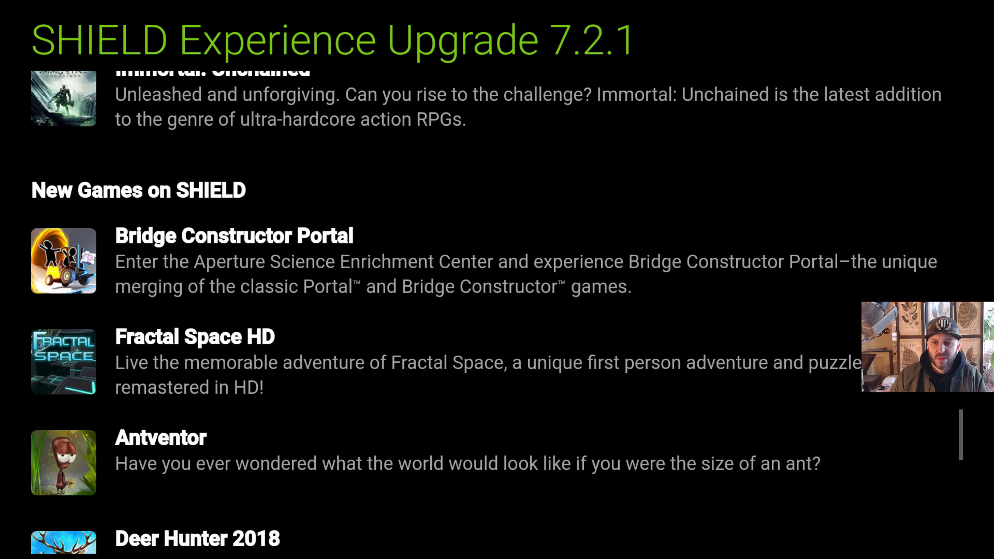
pyautogui.press('Down')
pyautogui.press('Down')
pyautogui.press('Down')
pyautogui.press('Down')
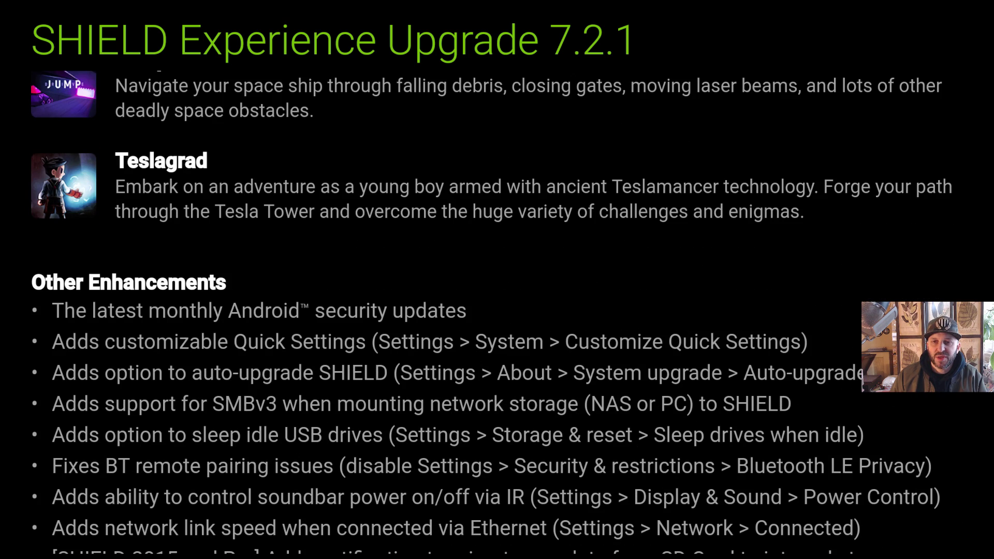
# - Examine the Other Enhancements list, including the storage, Bluetooth and accessory firmware entries
pyautogui.press('Down')
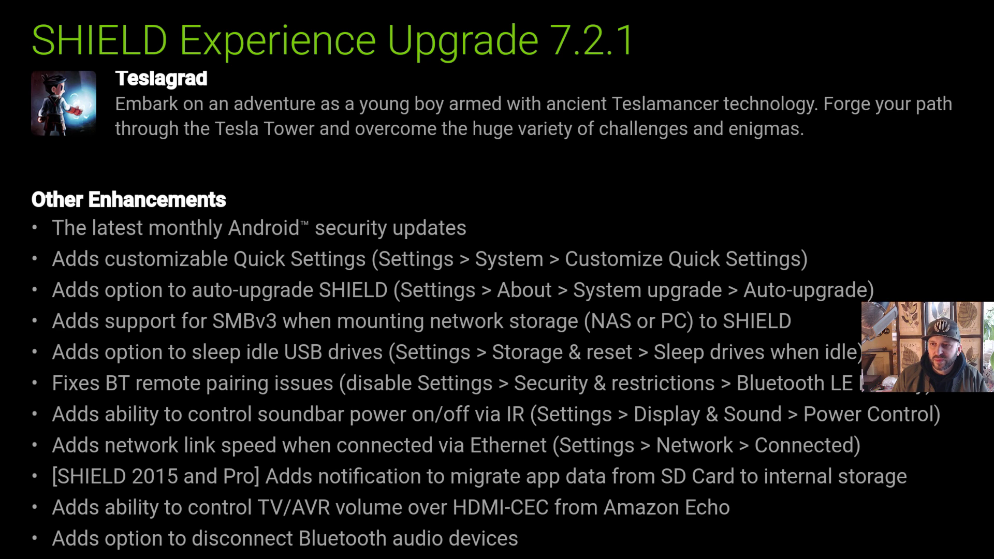
pyautogui.press('Down')
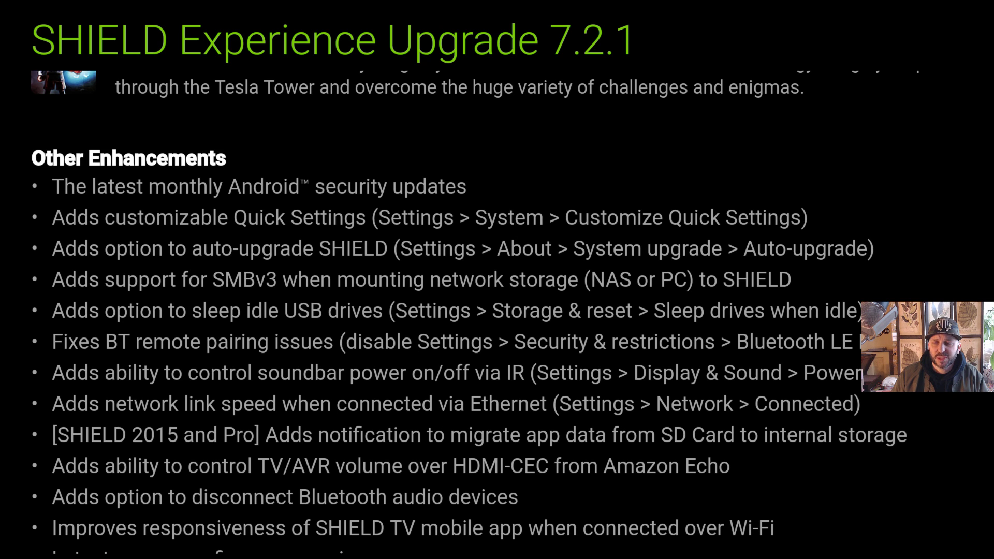
pyautogui.press('Down')
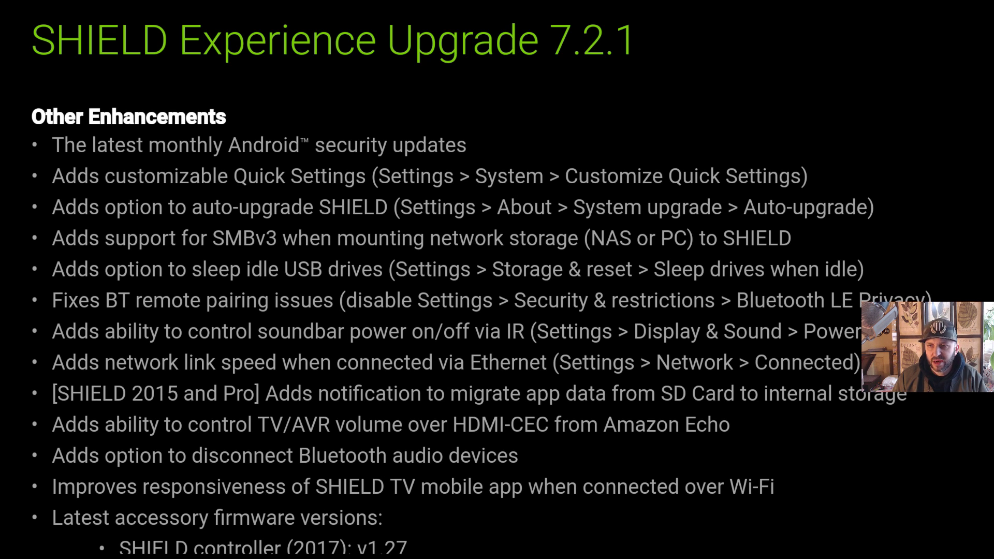
pyautogui.scroll(-1, 497, 311)
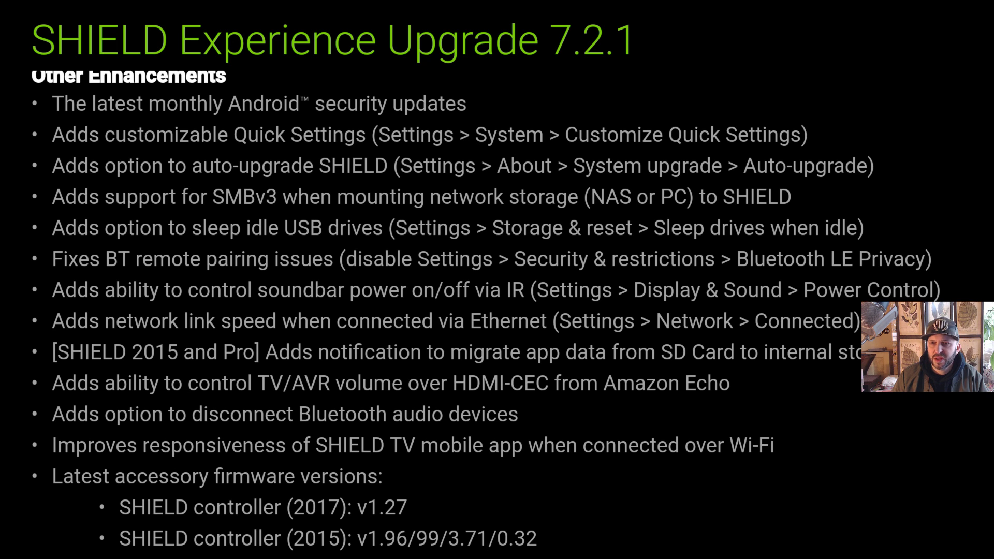
pyautogui.scroll(-3, 497, 311)
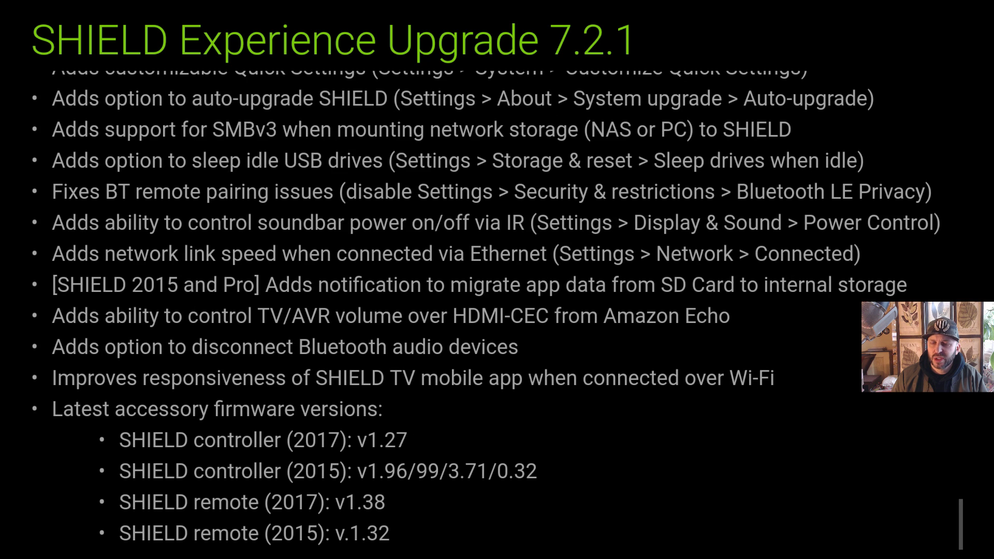
pyautogui.scroll(1, 497, 310)
pyautogui.scroll(-1, 497, 311)
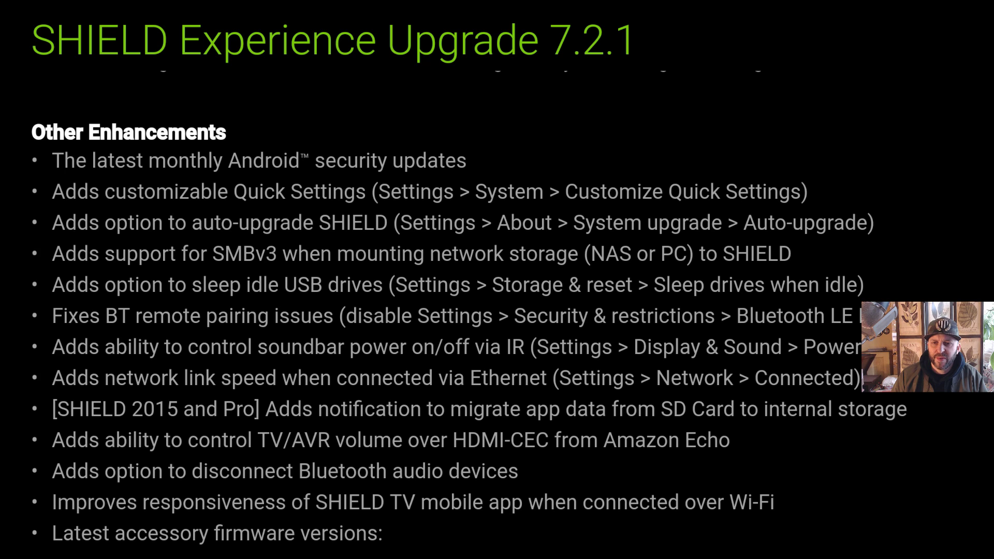
pyautogui.scroll(-1, 497, 310)
pyautogui.scroll(1, 498, 310)
pyautogui.scroll(4, 497, 311)
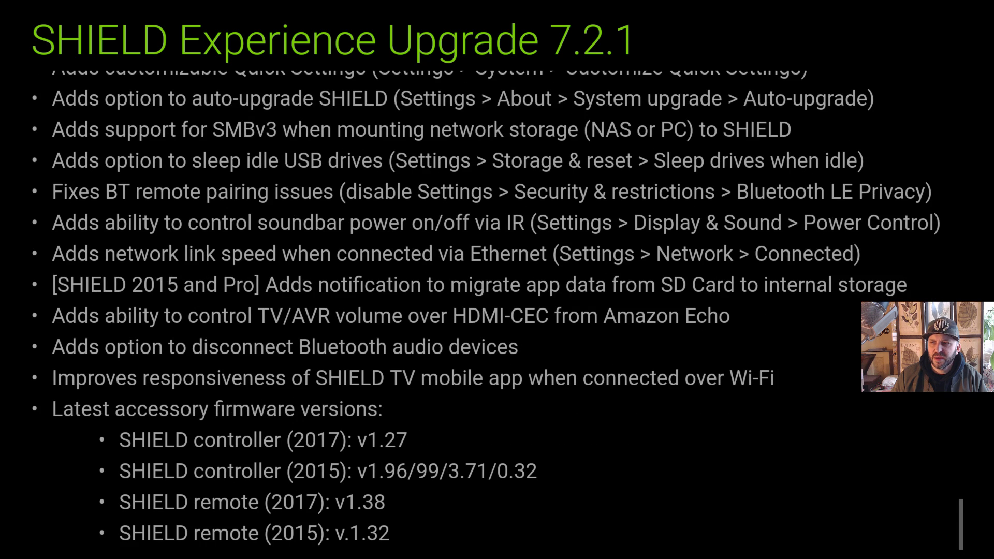
pyautogui.scroll(1, 497, 310)
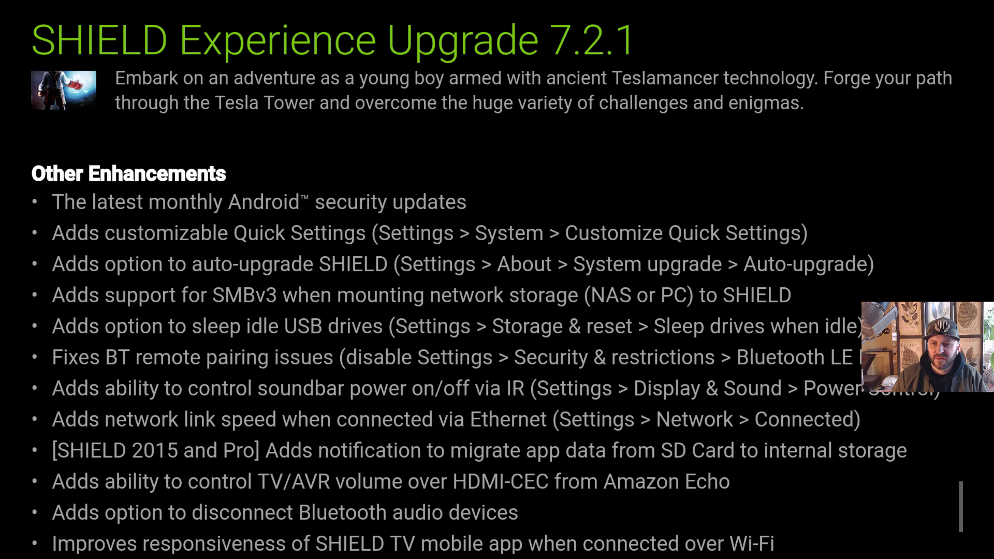
# - Leave the release notes and restart the device to install SHIELD Experience Upgrade 7.2.1
pyautogui.scroll(8, 497, 310)
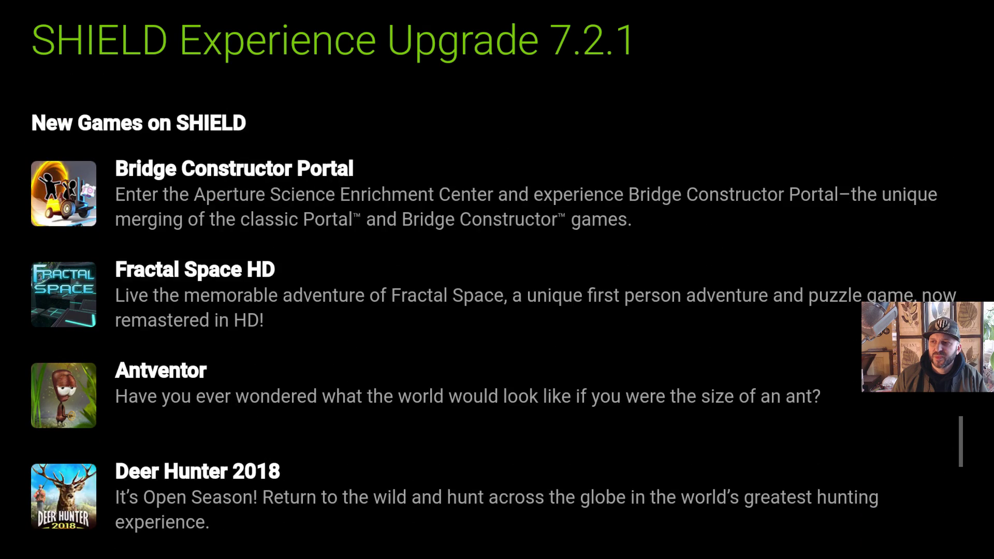
pyautogui.scroll(15, 497, 310)
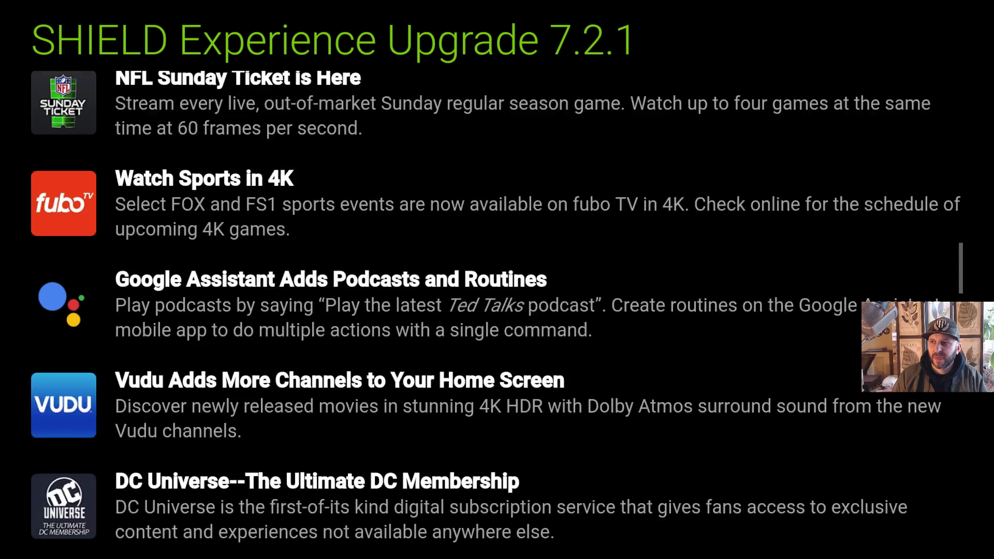
pyautogui.scroll(15, 497, 310)
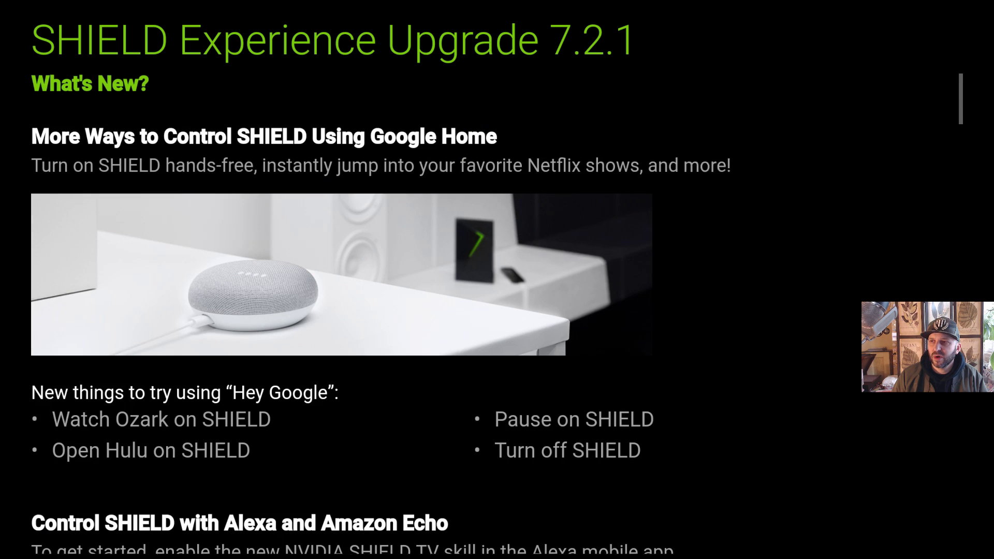
pyautogui.press('Escape')
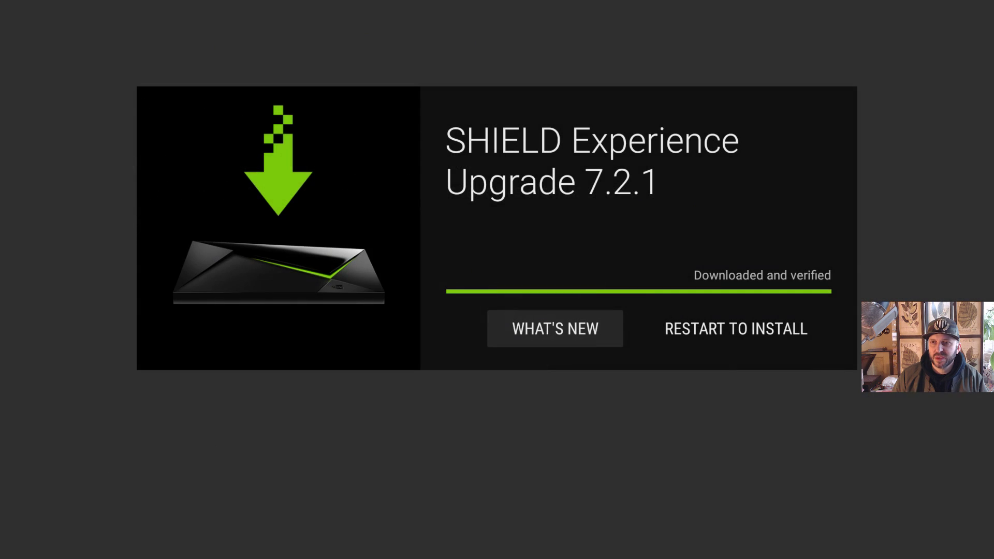
pyautogui.press('Right')
pyautogui.press('Return')
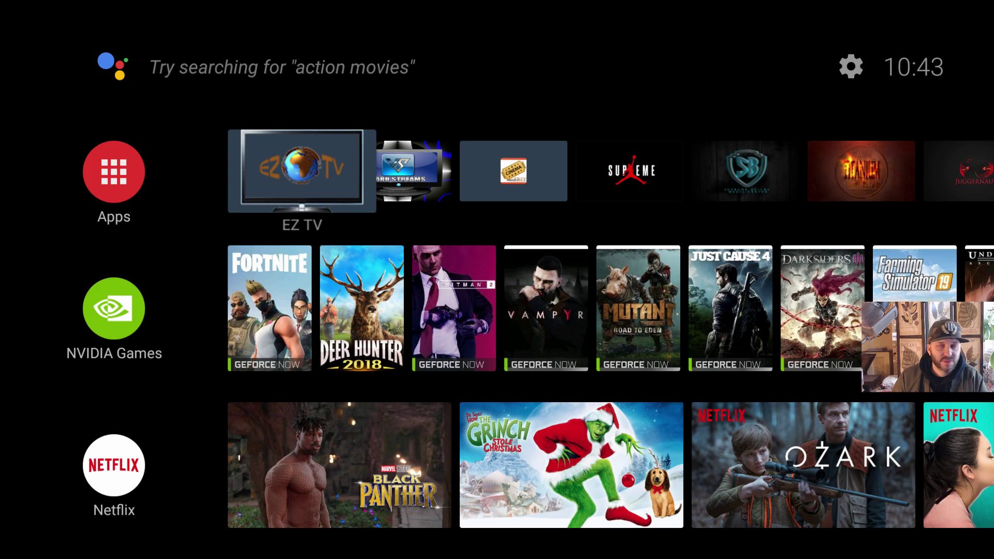
# - Open the device's Settings from the home screen
pyautogui.press('Right')
pyautogui.press('Right')
pyautogui.press('Right')
pyautogui.press('Right')
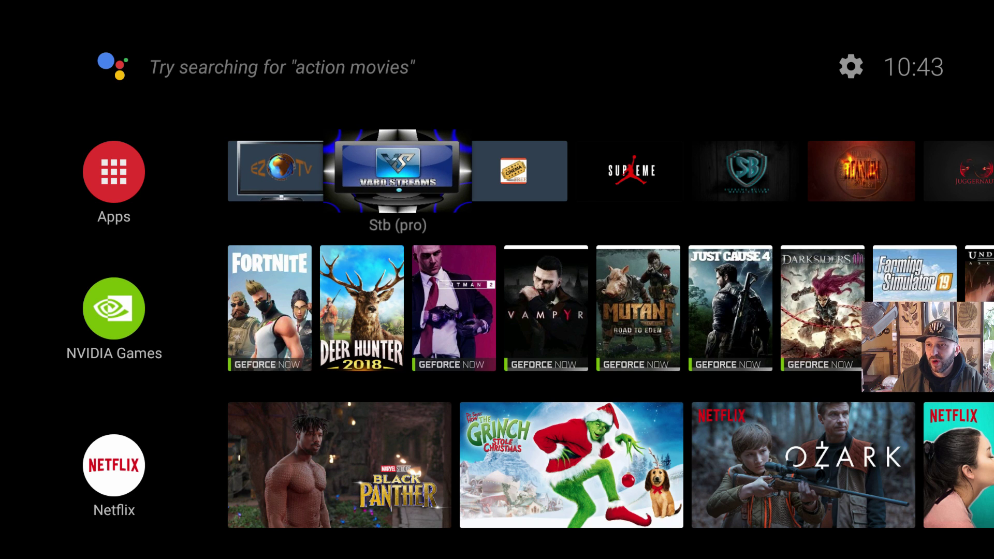
pyautogui.press('Up')
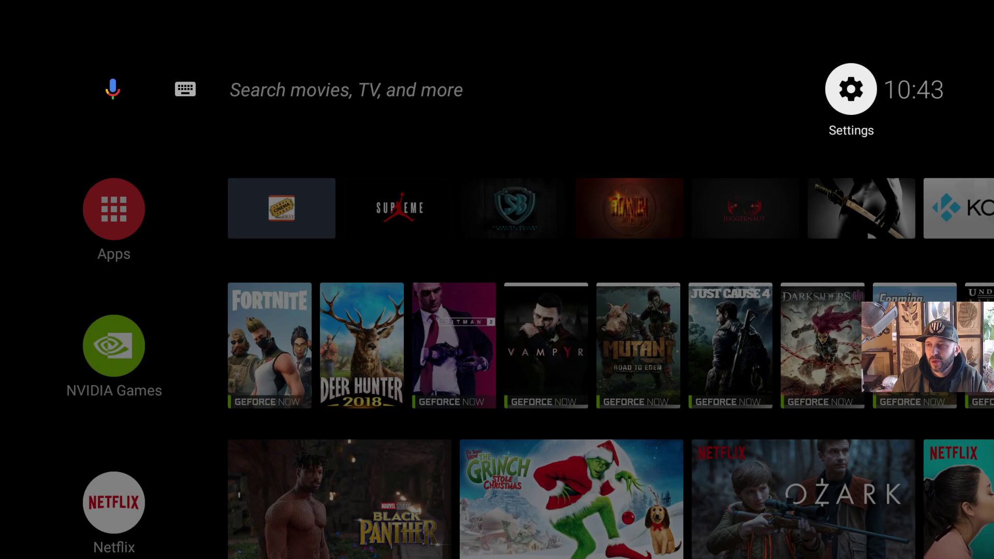
pyautogui.press('Return')
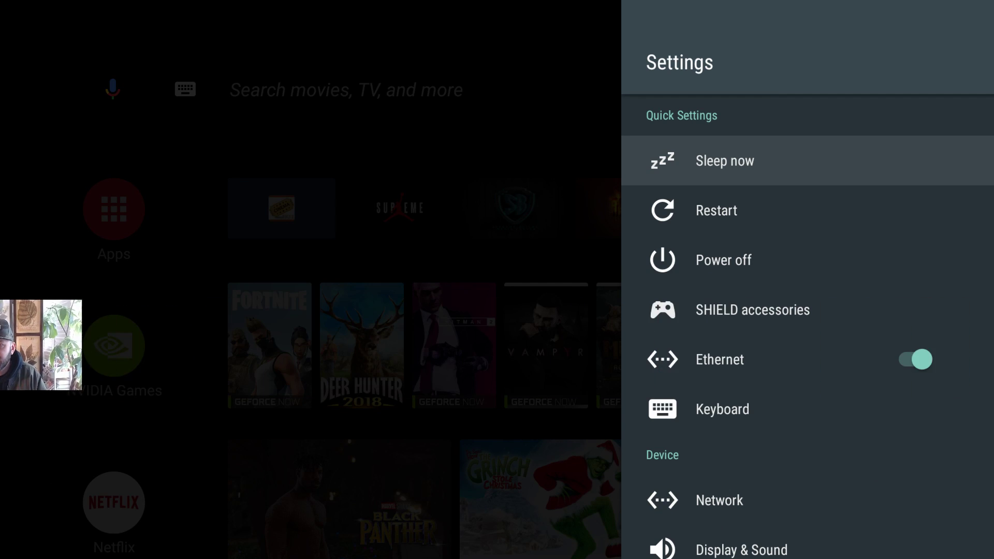
# - Open the Storage & reset settings in the Device group
pyautogui.press('Down')
pyautogui.press('Down')
pyautogui.press('Down')
pyautogui.press('Down')
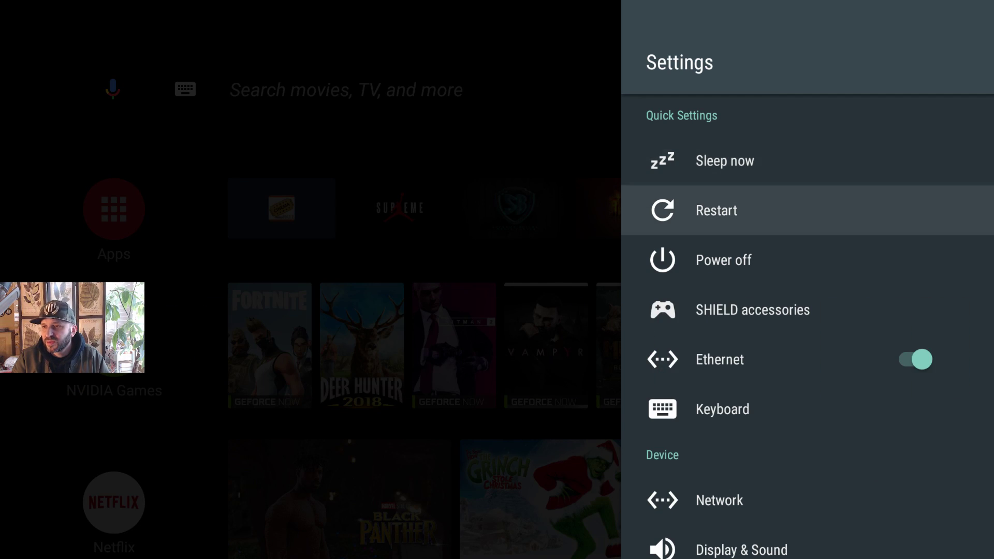
pyautogui.press('Down')
pyautogui.press('Down')
pyautogui.press('Down')
pyautogui.press('Down')
pyautogui.press('Down')
pyautogui.press('Down')
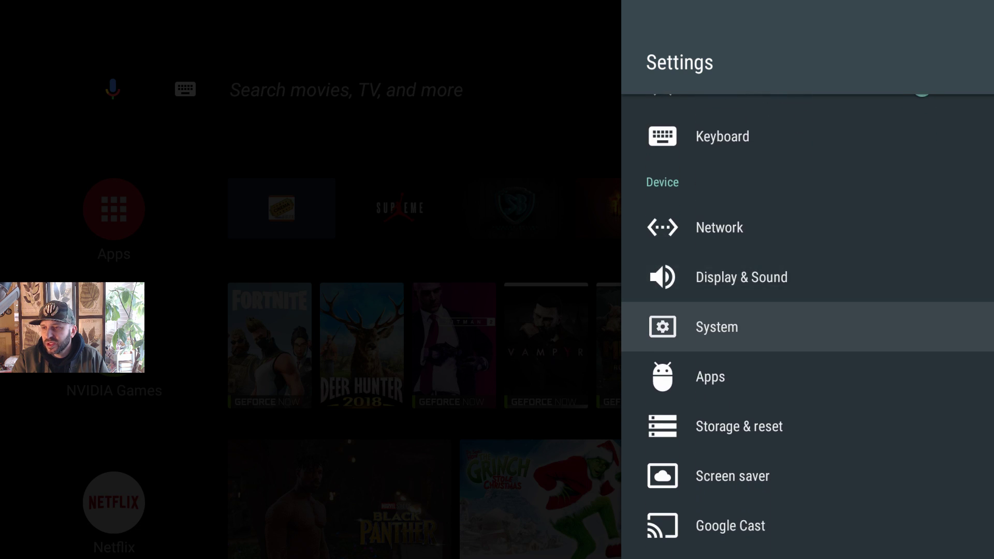
pyautogui.press('Return')
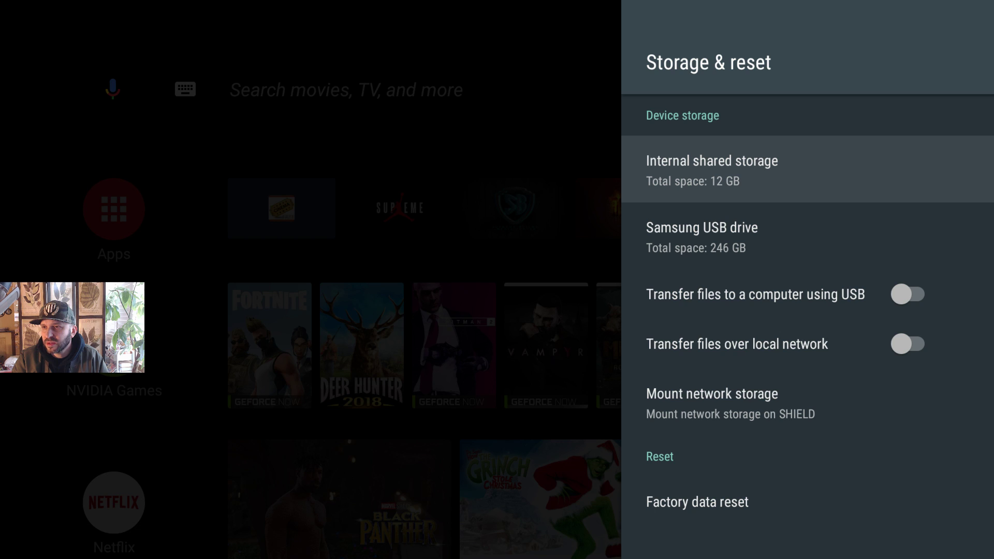
# - Look through the Storage & reset options and open the Samsung USB drive's storage details
pyautogui.press('Down')
pyautogui.press('Down')
pyautogui.press('Down')
pyautogui.press('Down')
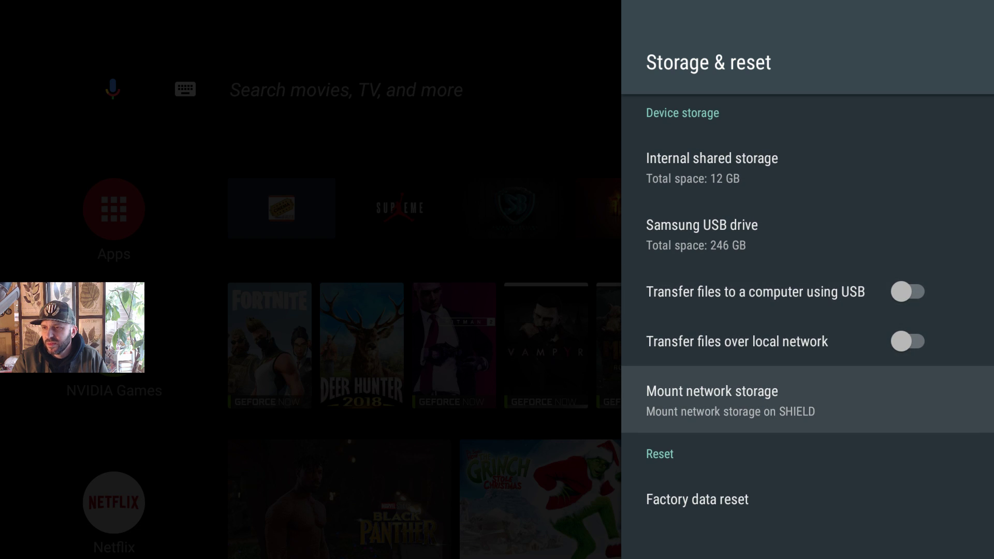
pyautogui.press('Down')
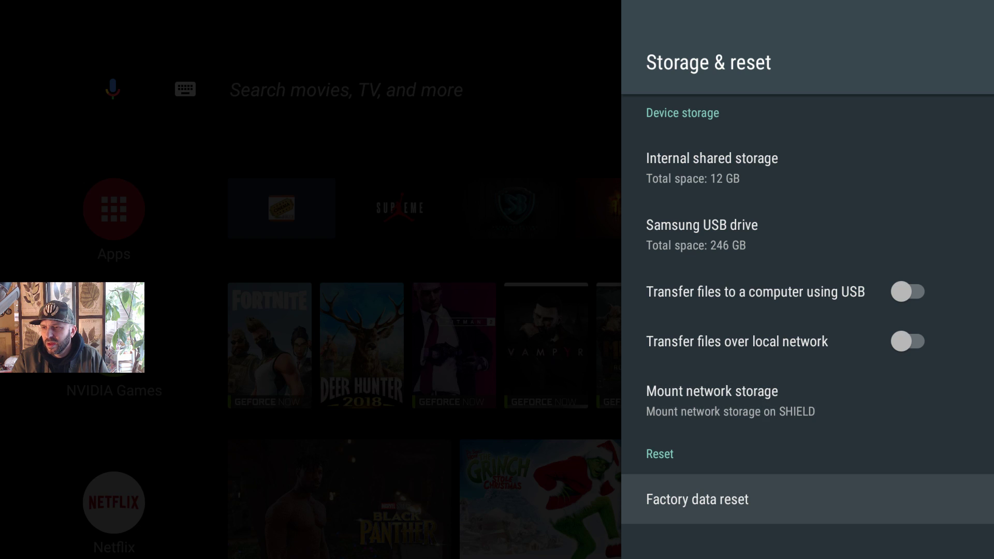
pyautogui.press('Up')
pyautogui.press('Up')
pyautogui.press('Up')
pyautogui.press('Up')
pyautogui.press('Return')
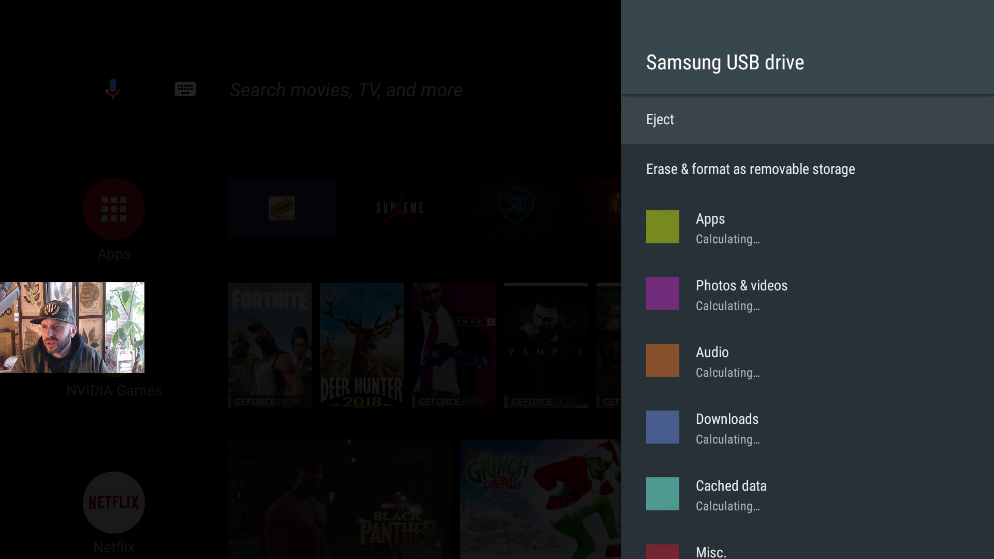
# - Review the Samsung USB drive's options and storage usage by category, and return to the Storage & reset settings
pyautogui.press('Down')
pyautogui.press('Down')
pyautogui.press('Down')
pyautogui.press('Down')
pyautogui.press('Down')
pyautogui.press('Down')
pyautogui.press('Down')
pyautogui.press('Down')
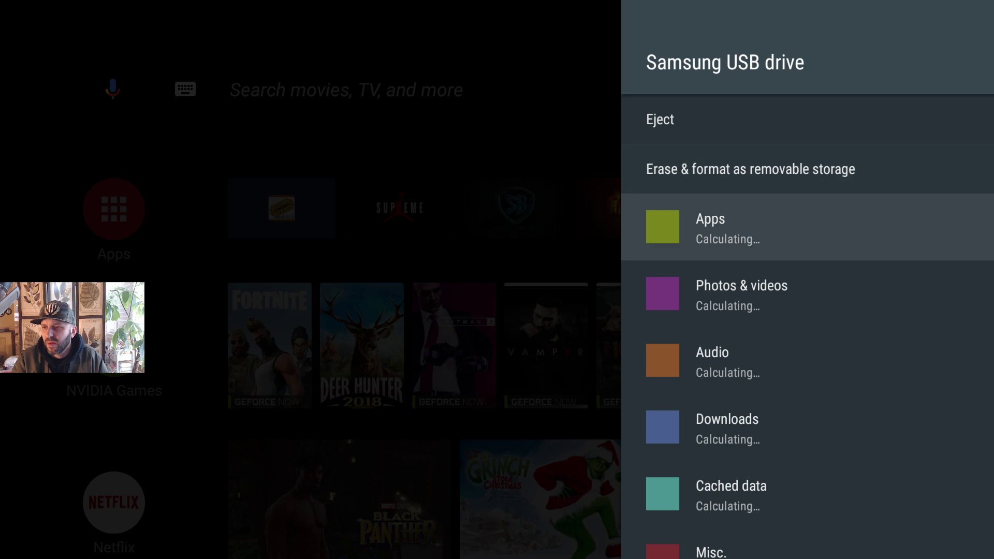
pyautogui.press('Up')
pyautogui.press('Up')
pyautogui.press('Up')
pyautogui.press('Up')
pyautogui.press('Up')
pyautogui.press('Up')
pyautogui.press('Up')
pyautogui.press('Up')
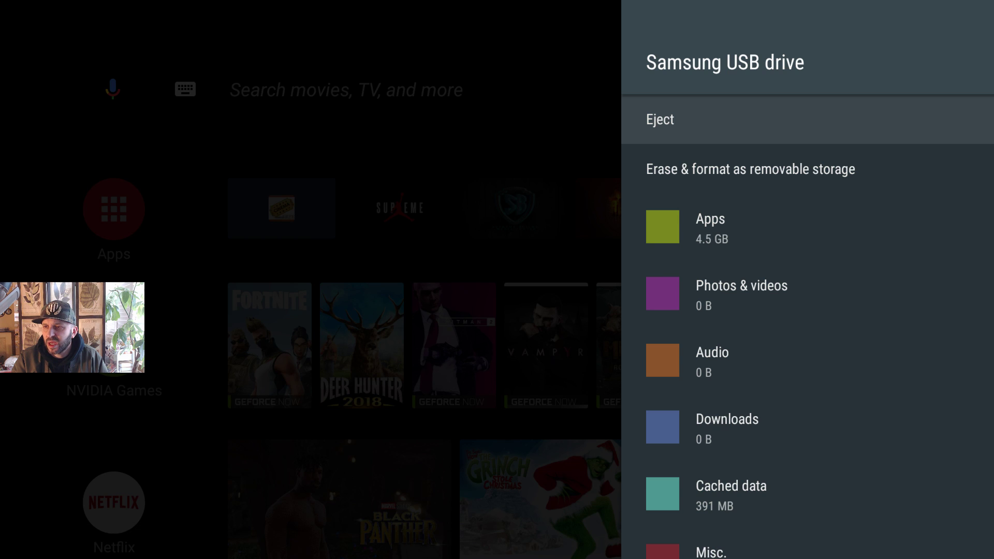
pyautogui.press('Escape')
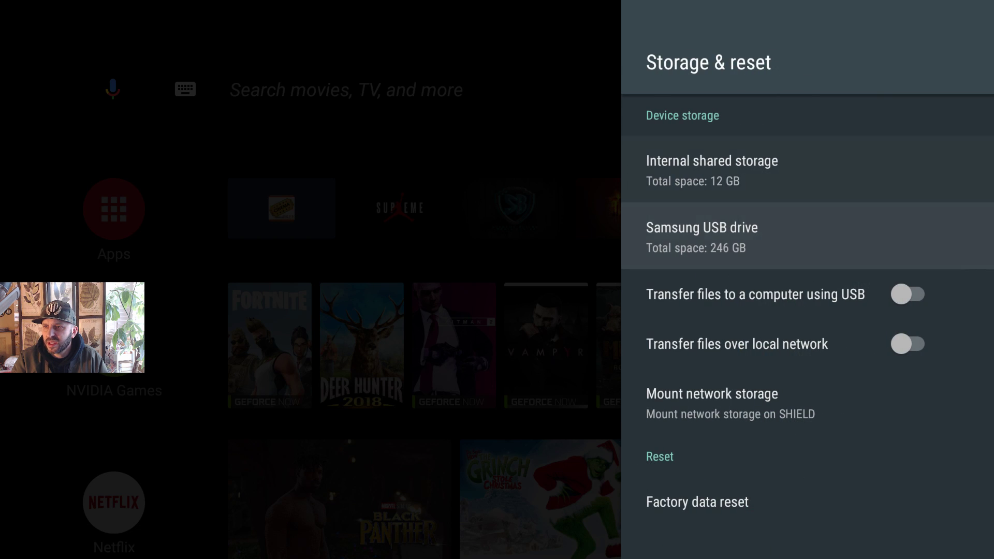
# - Look through the Storage & reset options from Internal shared storage down to Factory data reset
pyautogui.press('Up')
pyautogui.press('Down')
pyautogui.press('Down')
pyautogui.press('Down')
pyautogui.press('Down')
pyautogui.press('Down')
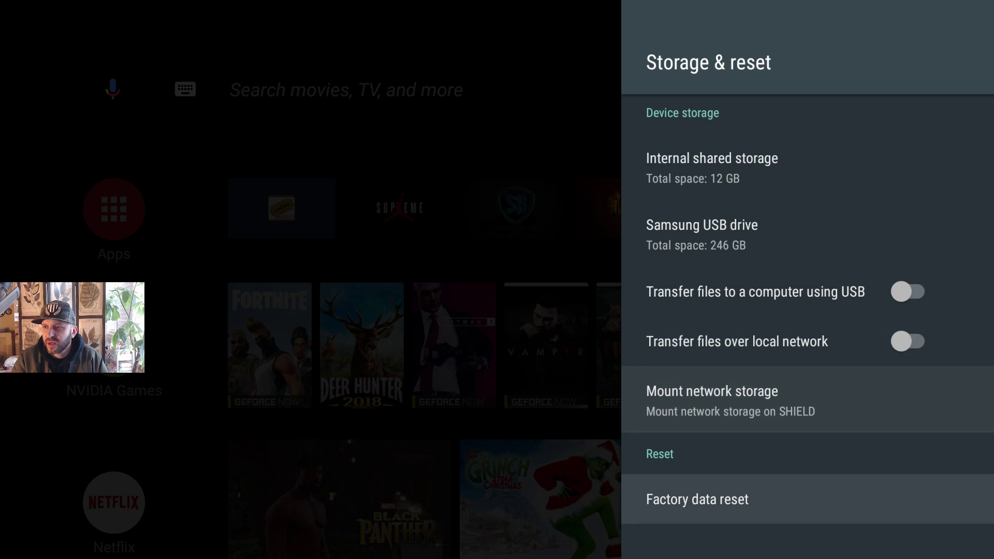
pyautogui.press('Up')
pyautogui.press('Up')
pyautogui.press('Up')
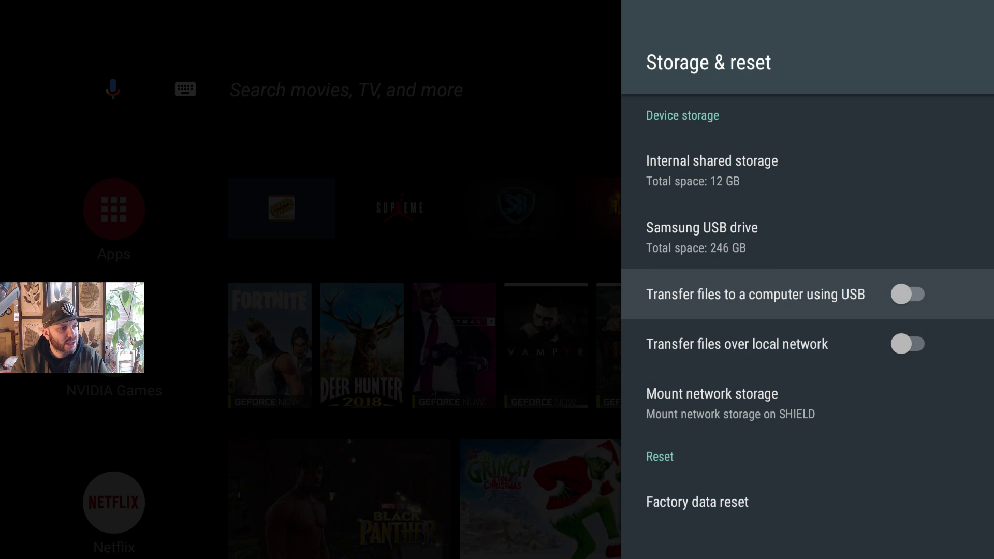
pyautogui.press('Up')
pyautogui.press('Up')
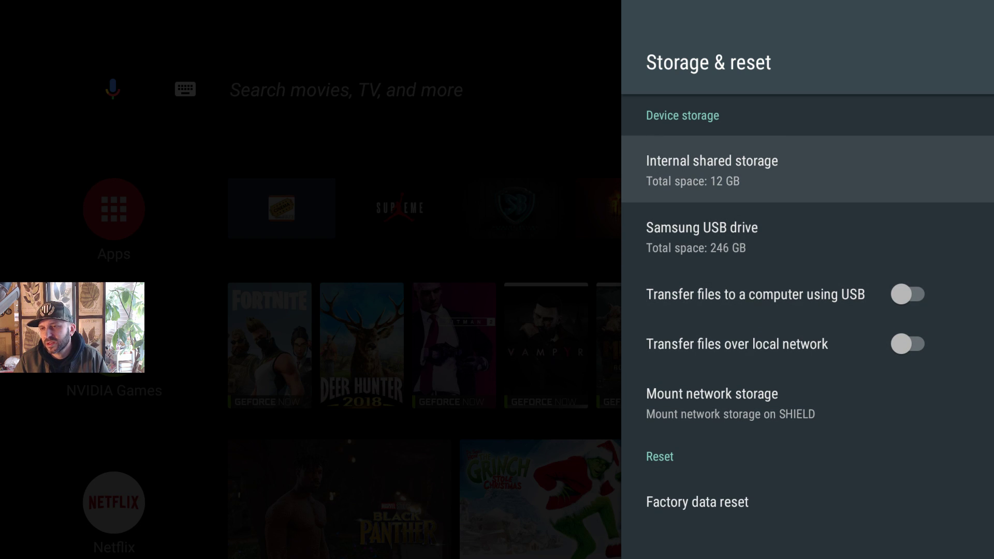
# - Try to turn on file transfer to a computer using USB and leave the USB port screen
pyautogui.press('Down')
pyautogui.press('Down')
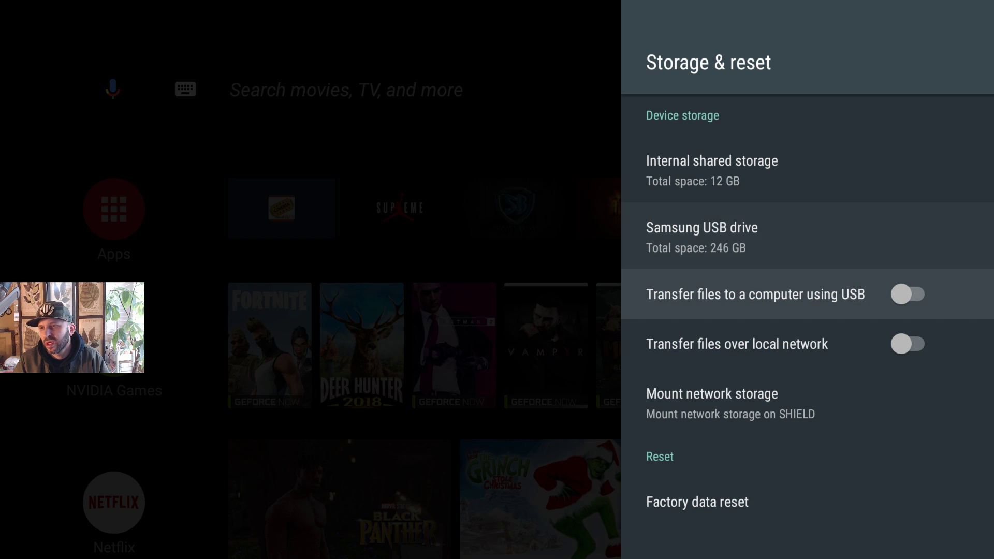
pyautogui.press('Return')
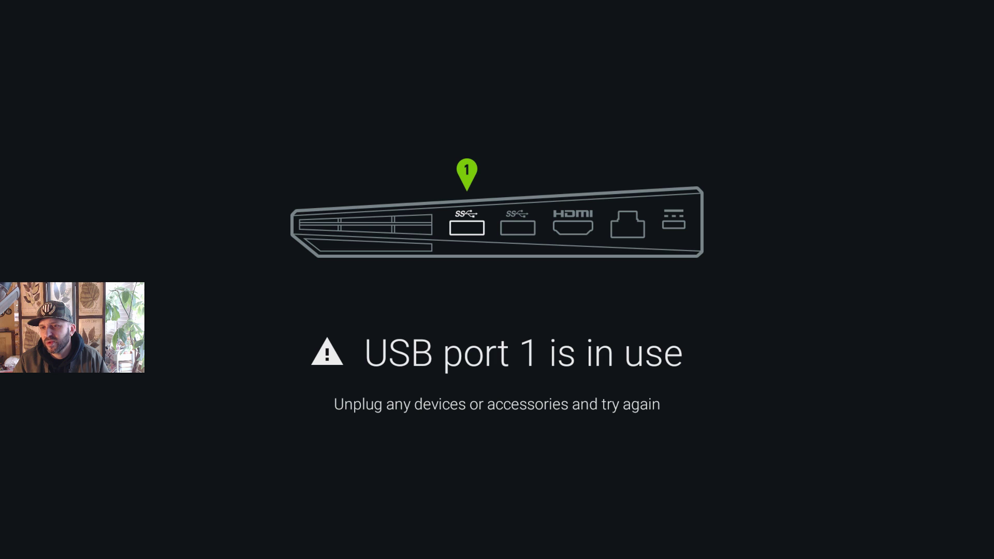
pyautogui.press('Escape')
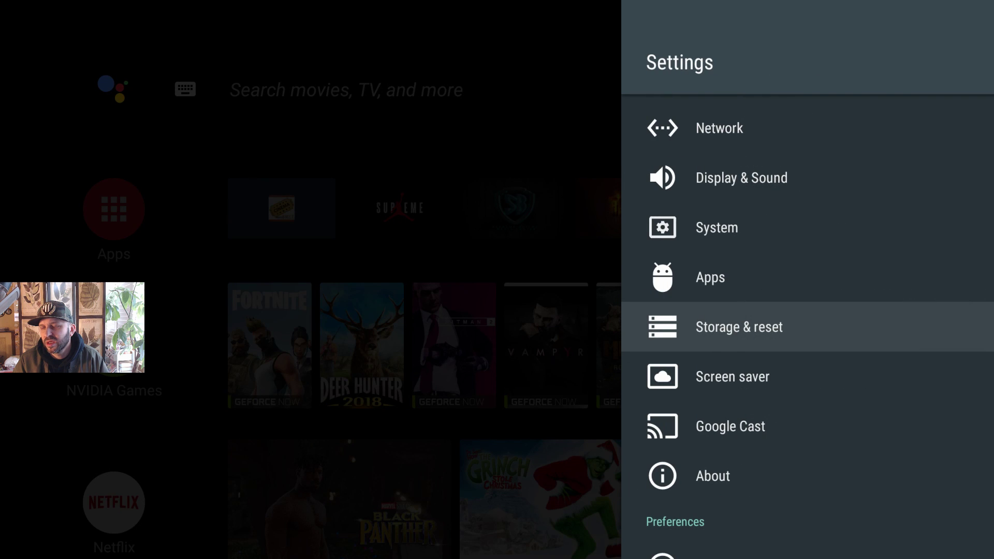
# - Reopen Storage & reset, view the Transfer files over local network option, and leave it without turning it on
pyautogui.press('Return')
pyautogui.press('Down')
pyautogui.press('Down')
pyautogui.press('Down')
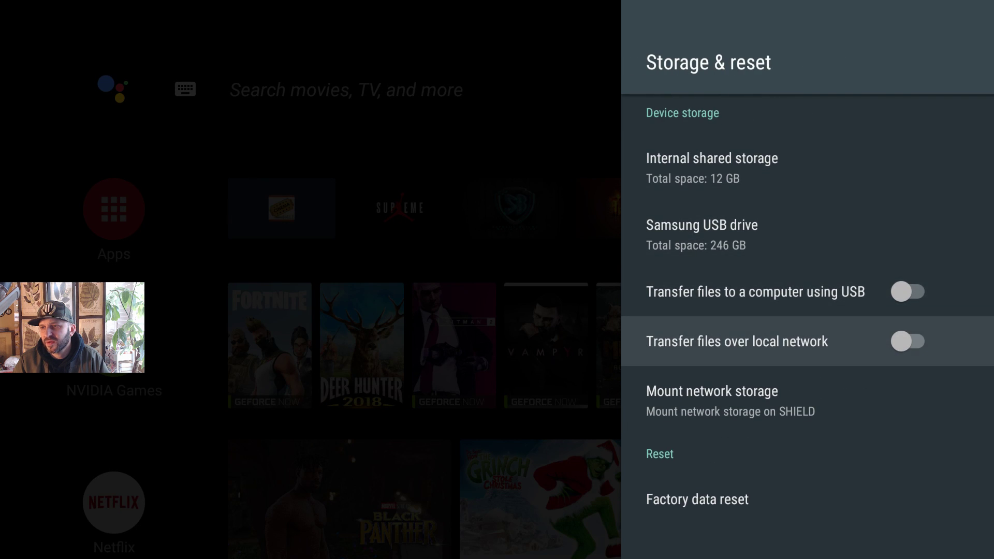
pyautogui.press('Return')
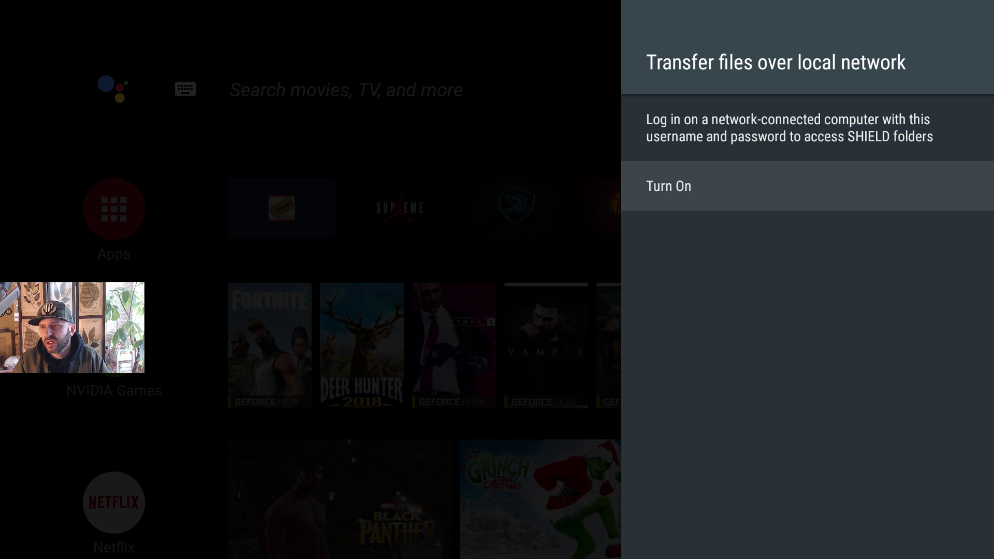
pyautogui.press('Escape')
# - Look over the network storage and factory reset options, and return to the main Settings list
pyautogui.press('Down')
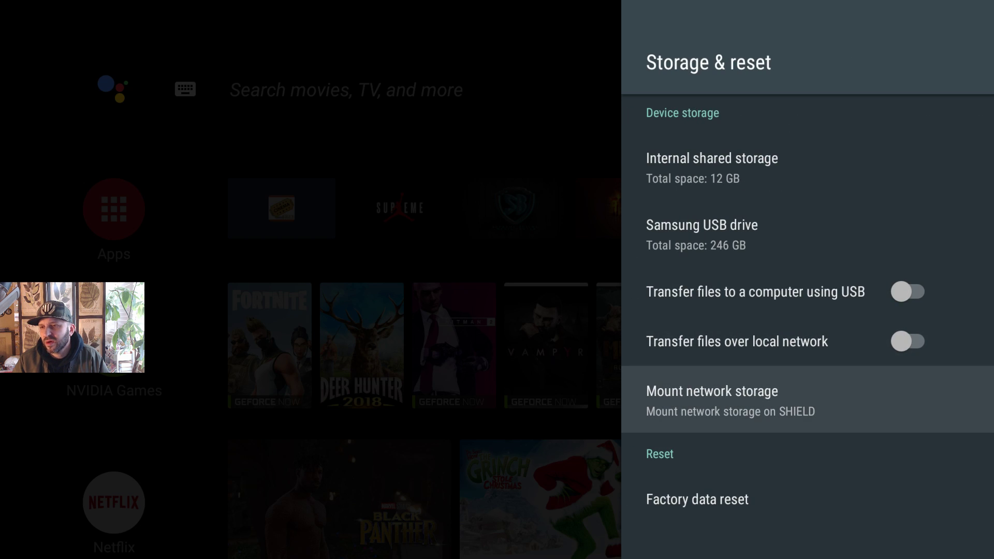
pyautogui.press('Down')
pyautogui.press('Up')
pyautogui.press('Up')
pyautogui.press('Up')
pyautogui.press('Up')
pyautogui.press('Up')
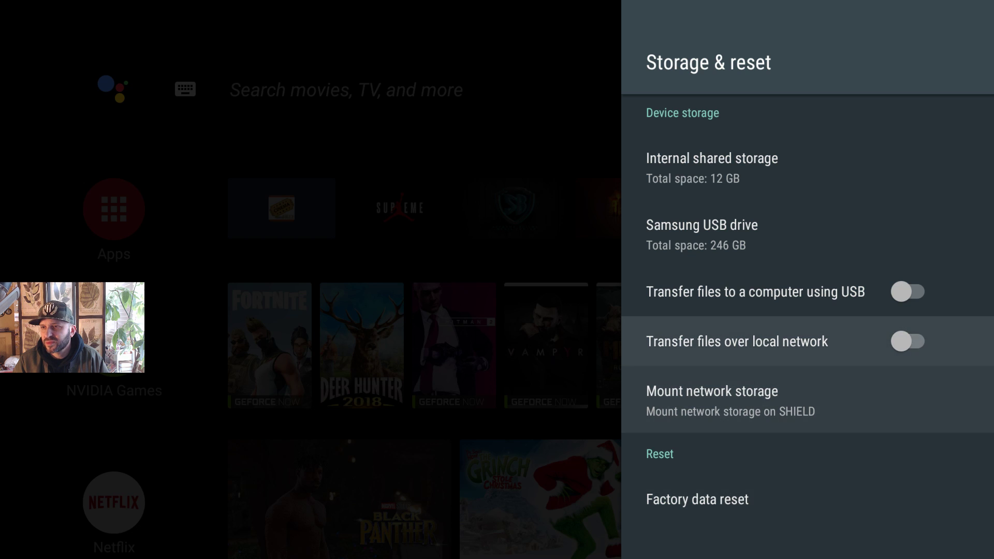
pyautogui.press('Escape')
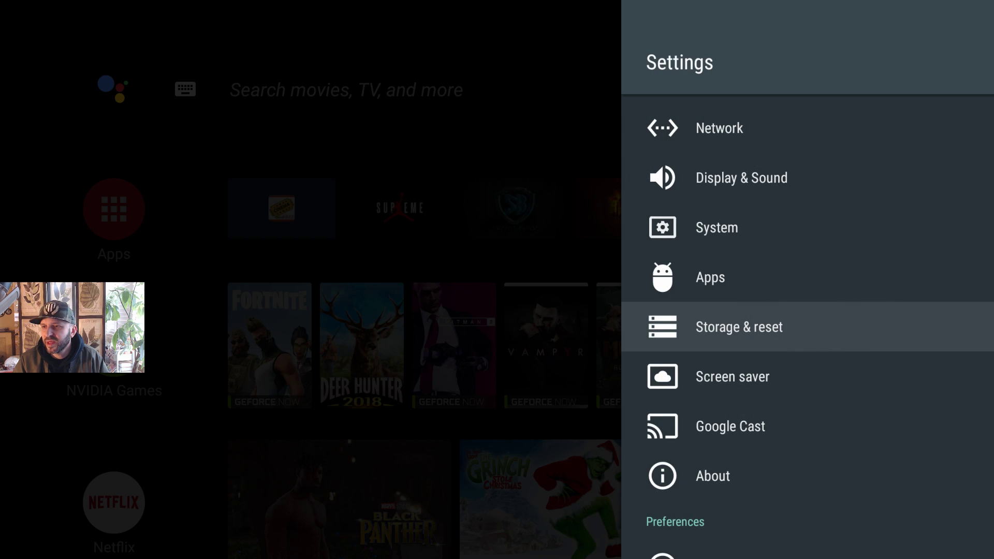
# - Open the About page in the Device group of Settings
pyautogui.press('Down')
pyautogui.press('Down')
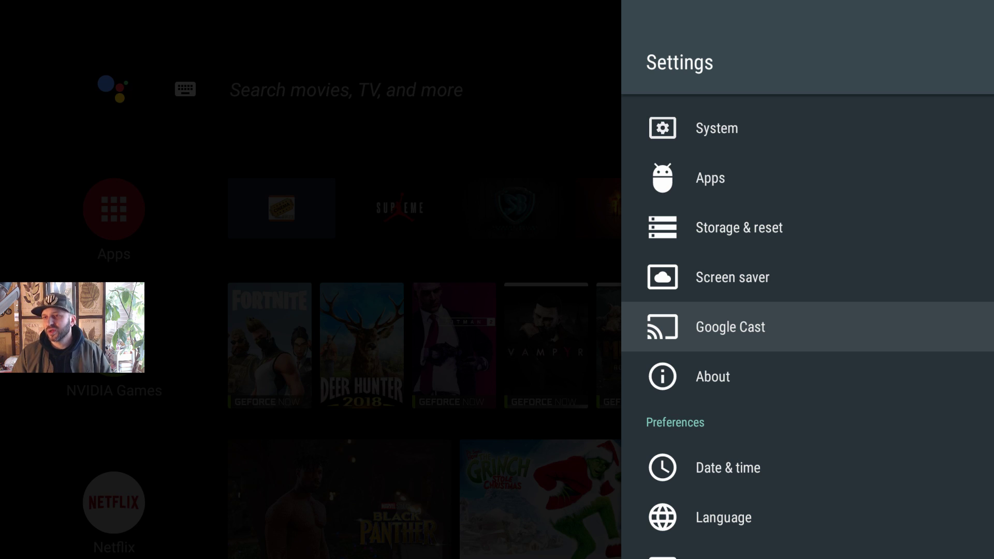
pyautogui.press('Down')
pyautogui.press('Return')
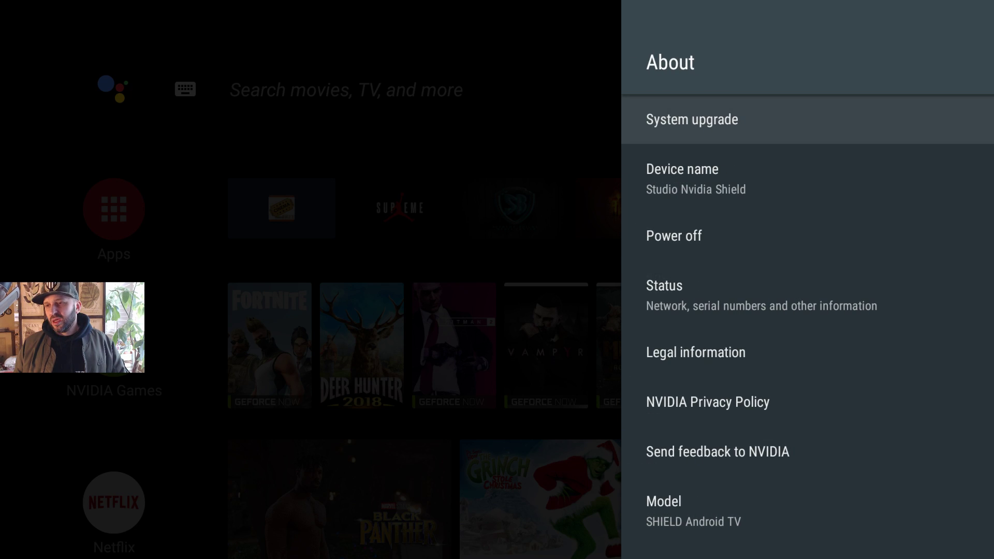
# - Examine the About page down to the build and the SHIELD Android TV software version
pyautogui.press('Down')
pyautogui.press('Down')
pyautogui.press('Down')
pyautogui.press('Down')
pyautogui.press('Down')
pyautogui.press('Down')
pyautogui.press('Down')
pyautogui.press('Down')
pyautogui.press('Down')
pyautogui.press('Down')
pyautogui.press('Down')
pyautogui.press('Down')
pyautogui.press('Down')
pyautogui.press('Down')
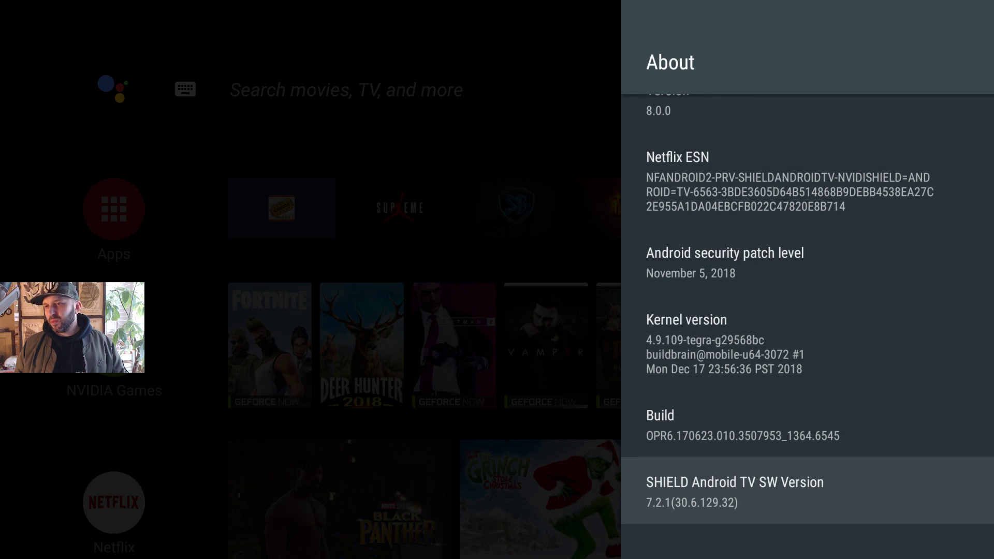
pyautogui.press('Up')
pyautogui.press('Down')
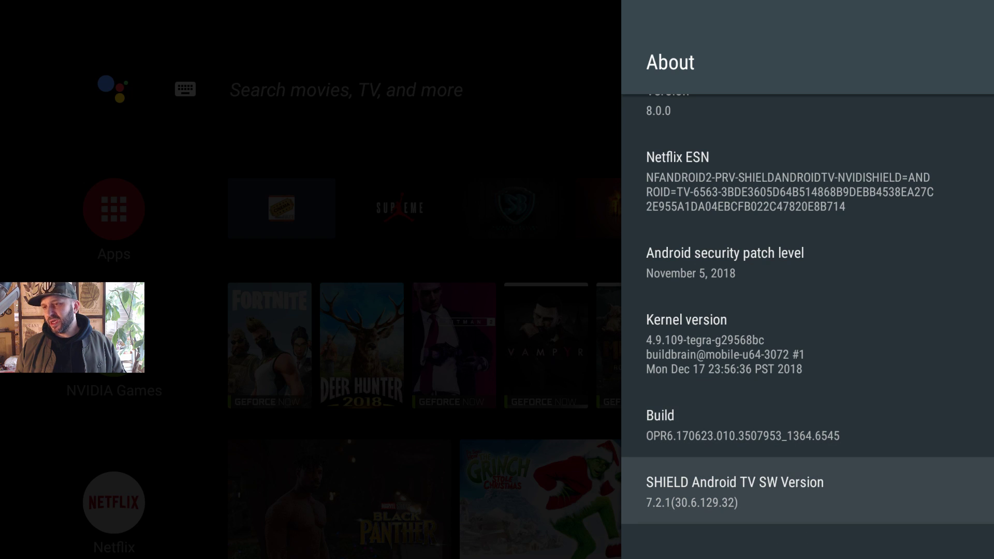
# - Select the SHIELD Android TV SW Version and Build entries, and return to the main Settings list
pyautogui.press('Return')
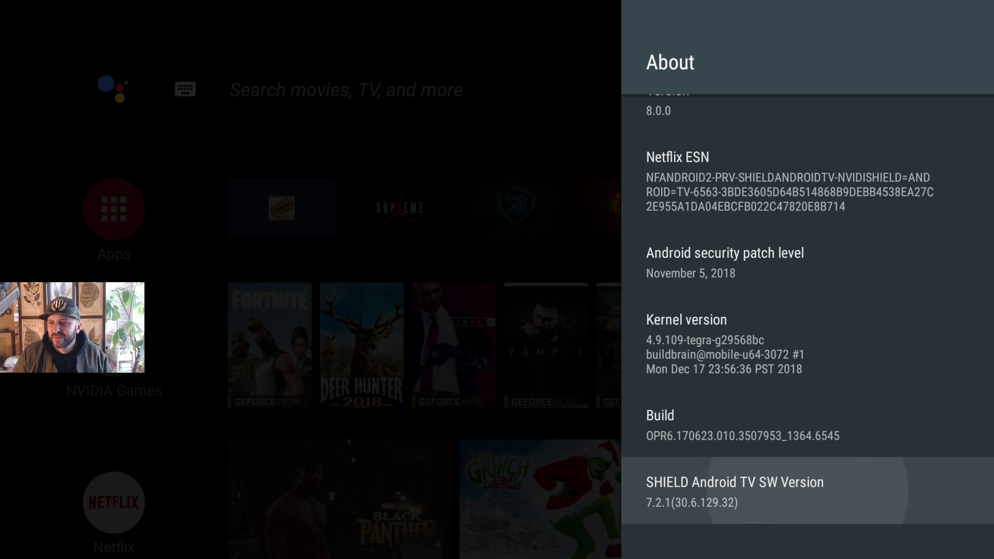
pyautogui.press('Up')
pyautogui.press('Return')
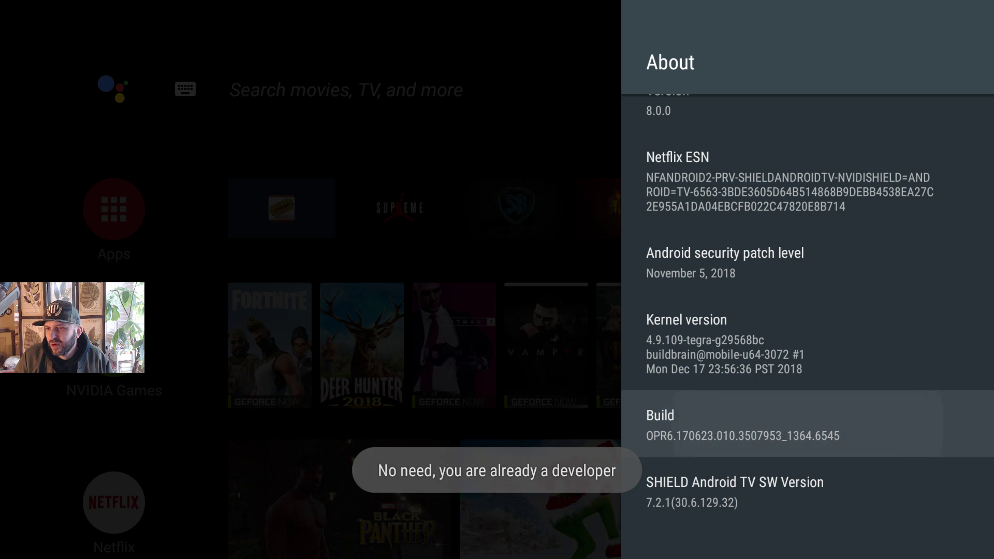
pyautogui.press('Escape')
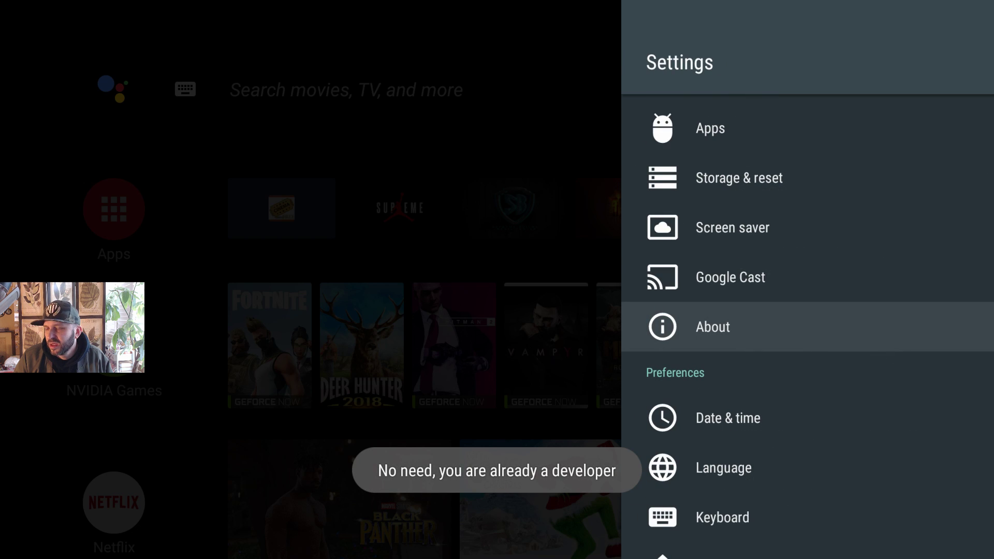
# - Look through the Preferences settings, including Developer options, down to SHIELD accessories
pyautogui.press('Down')
pyautogui.press('Down')
pyautogui.press('Down')
pyautogui.press('Down')
pyautogui.press('Down')
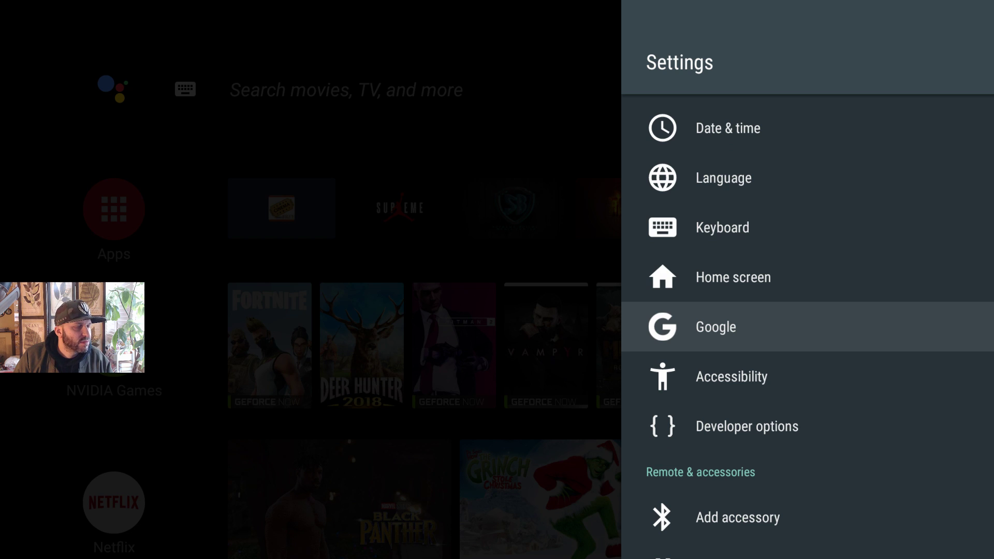
pyautogui.press('Down')
pyautogui.press('Down')
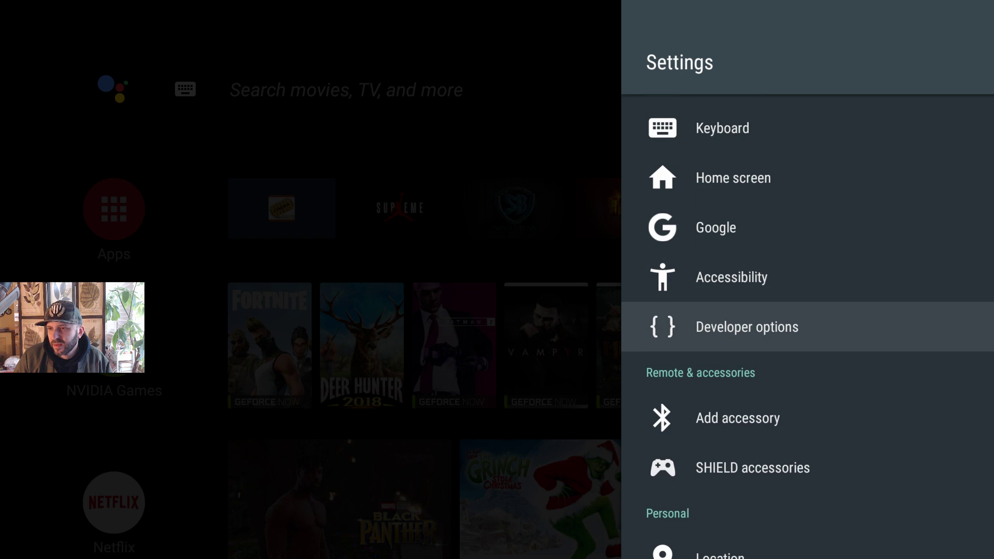
pyautogui.press('Down')
pyautogui.press('Down')
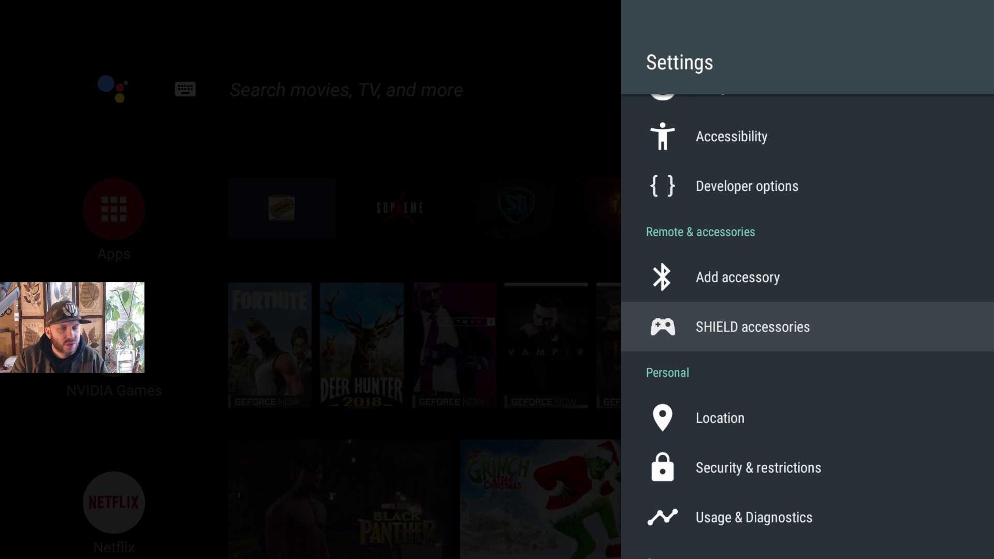
# - Look over the Personal and Accounts settings, go back up to Preferences, and close Settings
pyautogui.press('Down')
pyautogui.press('Down')
pyautogui.press('Down')
pyautogui.press('Down')
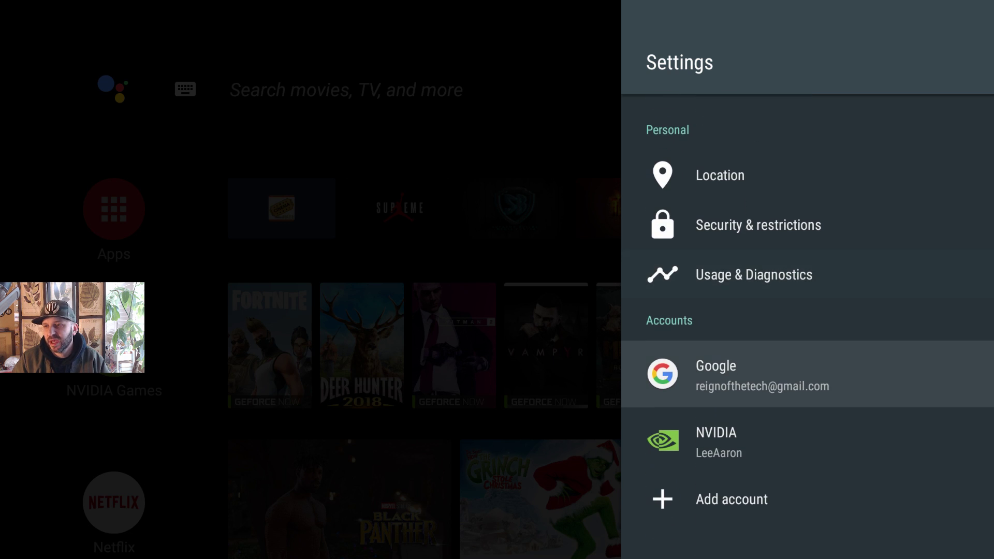
pyautogui.press('Down')
pyautogui.press('Down')
pyautogui.press('Up')
pyautogui.press('Up')
pyautogui.press('Up')
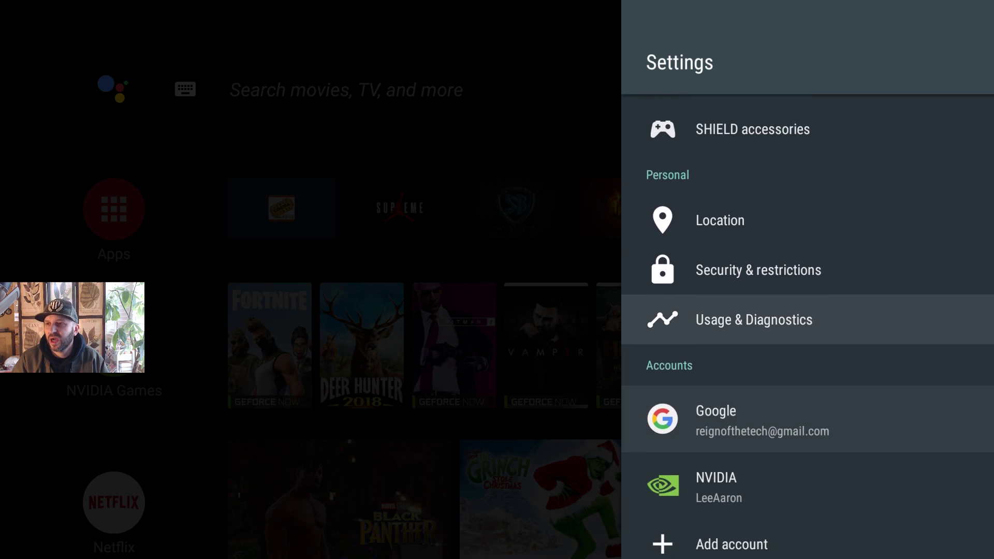
pyautogui.press('Up')
pyautogui.press('Up')
pyautogui.press('Up')
pyautogui.press('Up')
pyautogui.press('Up')
pyautogui.press('Up')
pyautogui.press('Up')
pyautogui.press('Up')
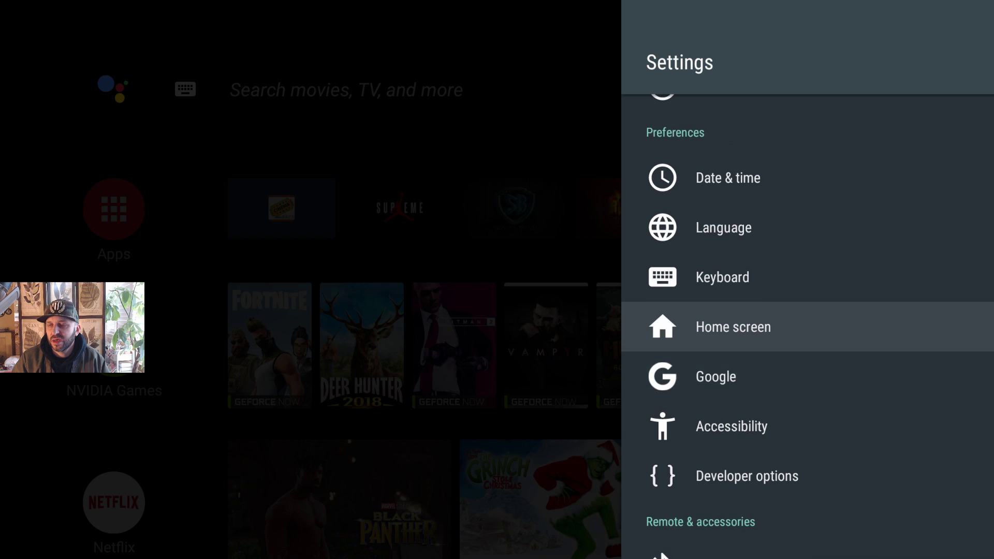
pyautogui.press('Escape')
pyautogui.press('Down')
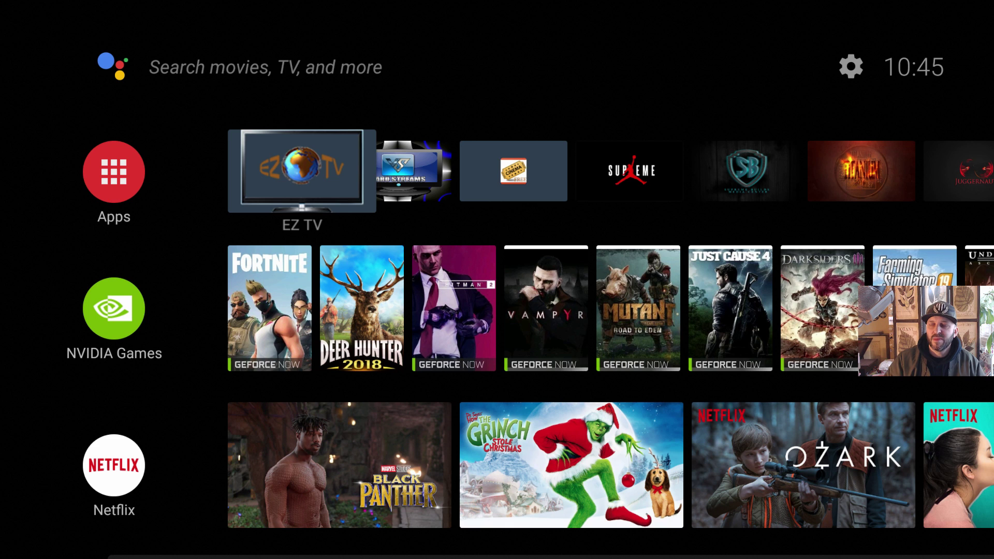
# - Reopen Settings from the home screen and put the device to sleep
pyautogui.press('Up')
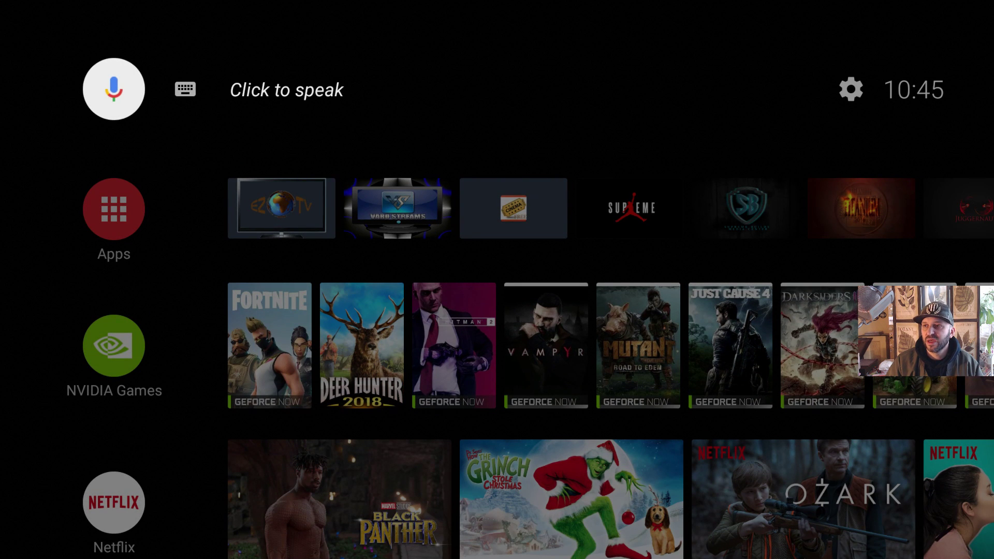
pyautogui.press('Right')
pyautogui.press('Right')
pyautogui.press('Return')
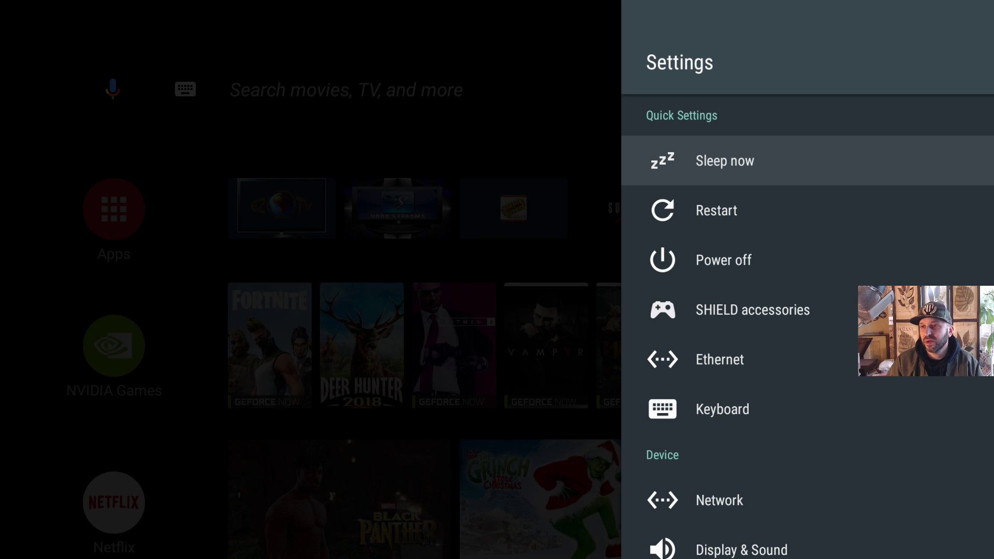
pyautogui.press('Return')
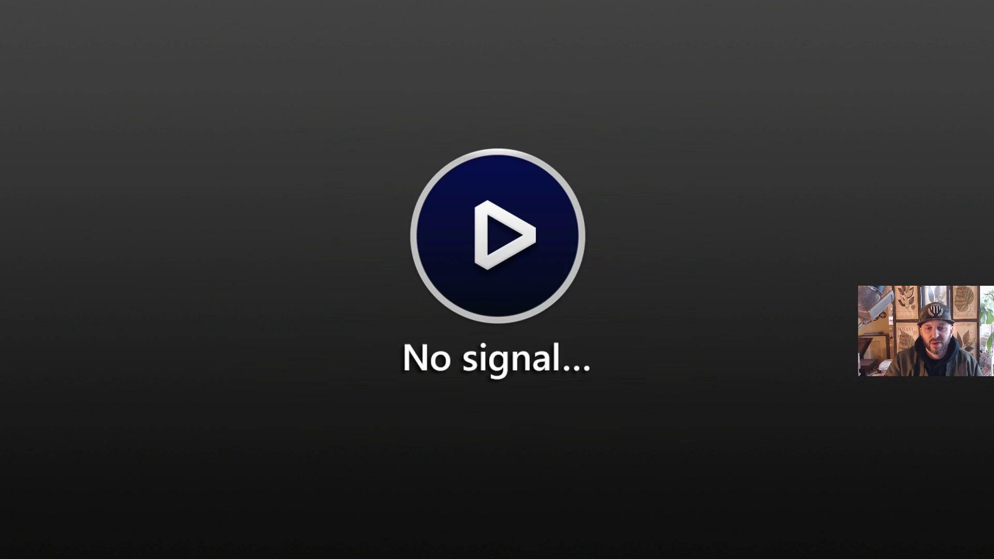